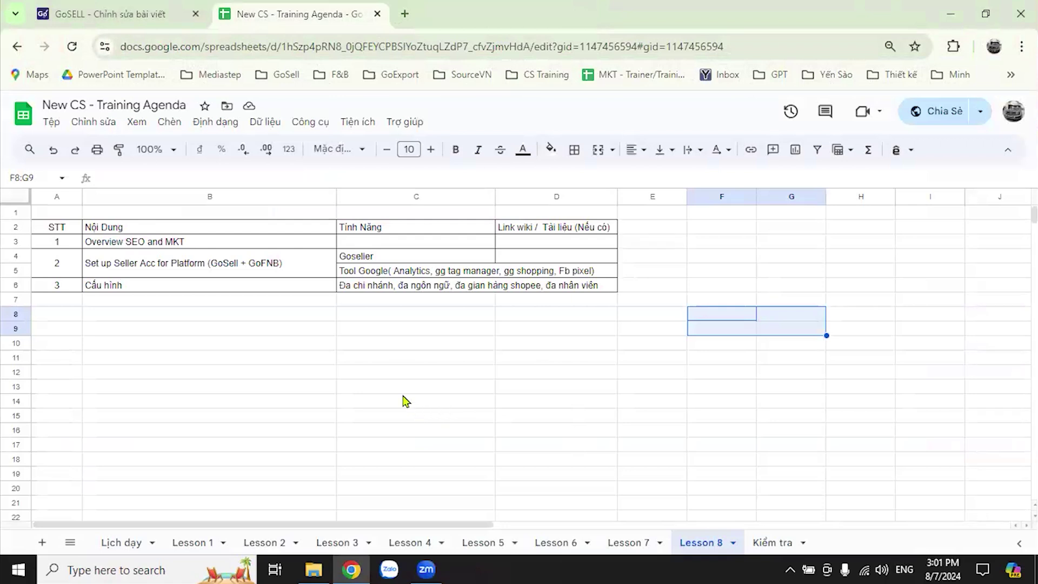
click(767, 403)
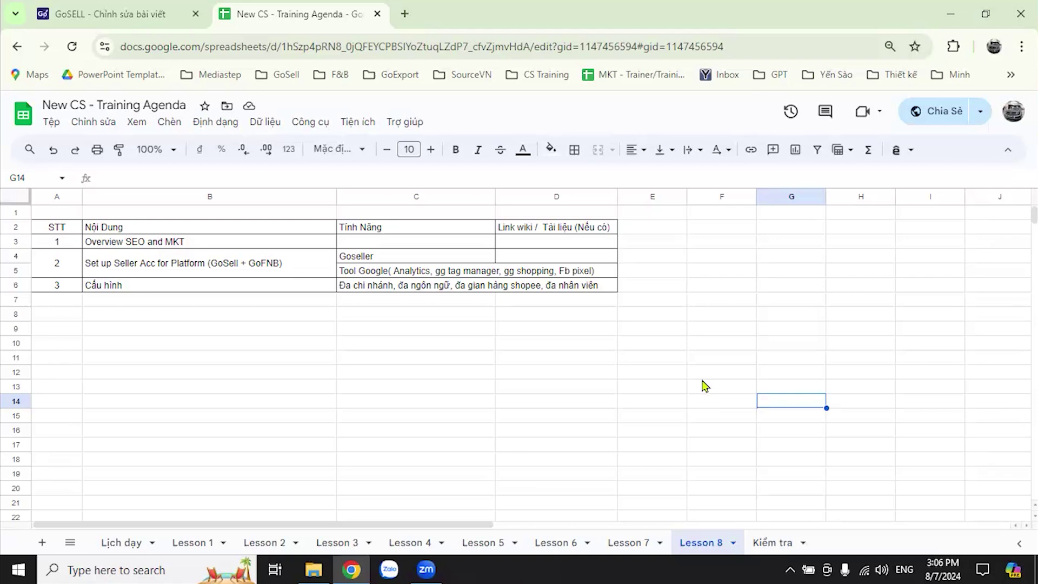
click(774, 286)
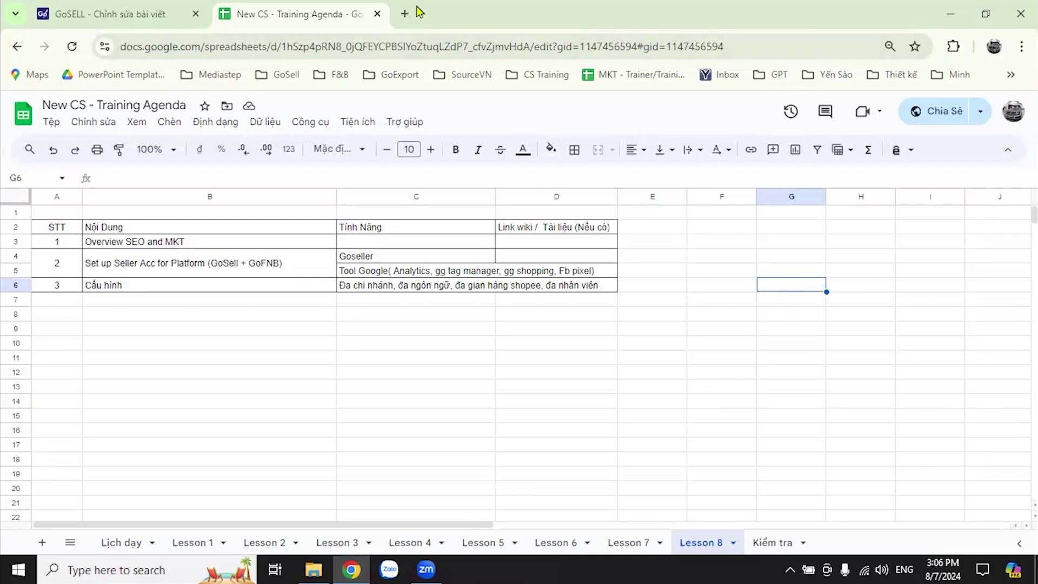
Open the GoF&B POS site in a new tab from the F&B bookmarks and log in with the prefilled credentials
key(ctrl+t)
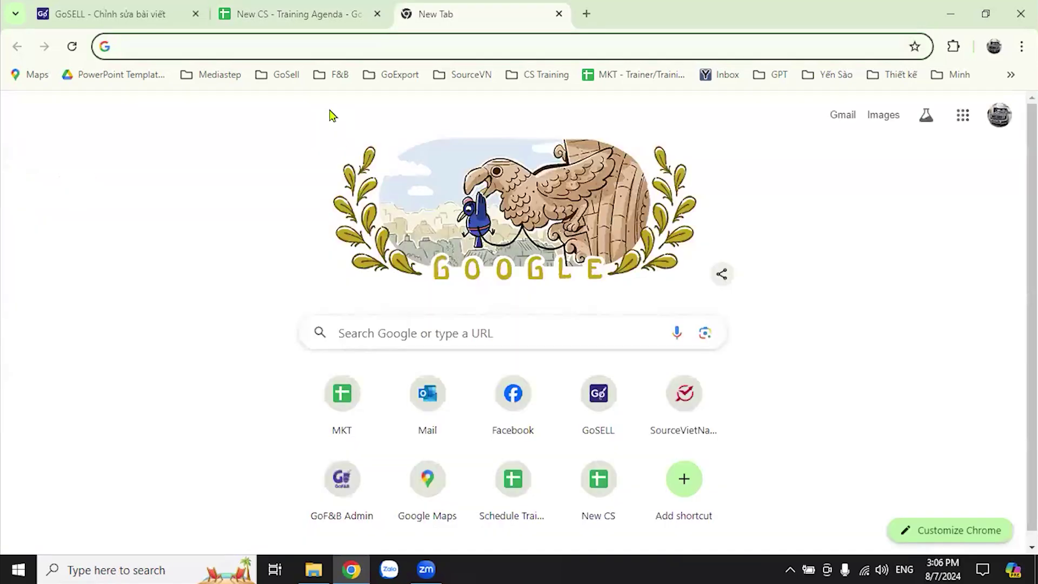
click(336, 76)
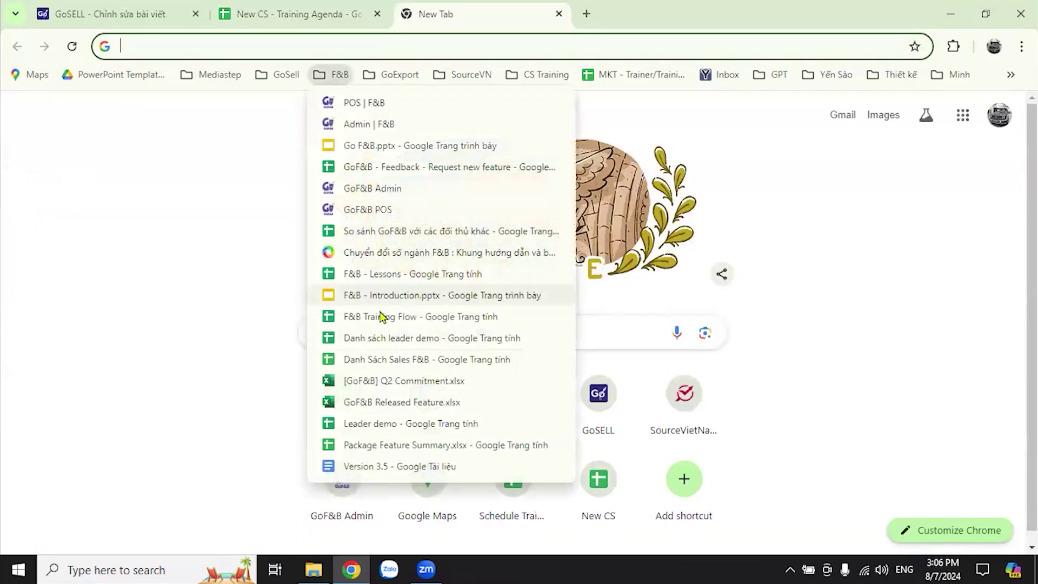
click(382, 211)
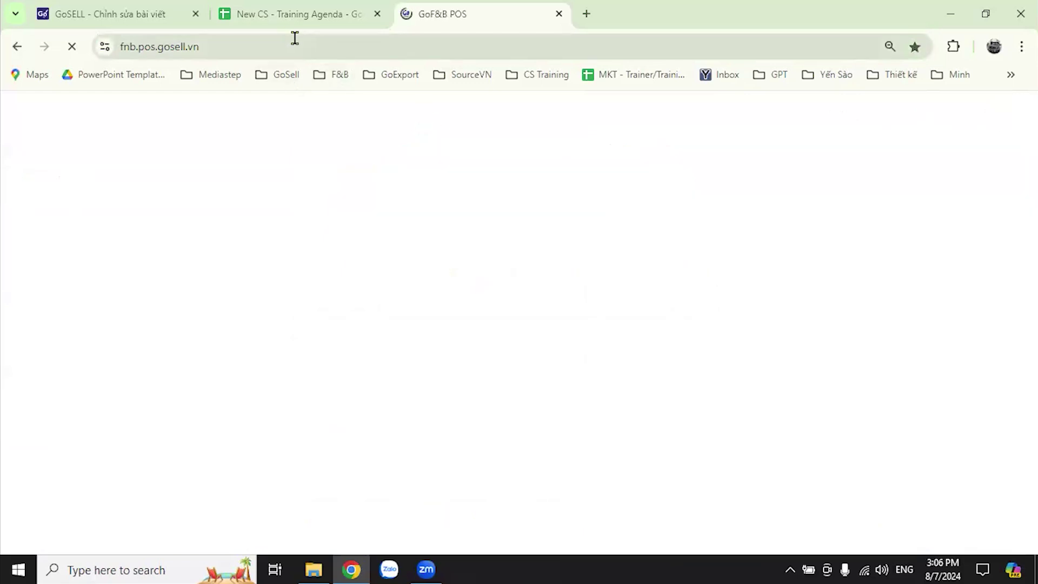
click(249, 48)
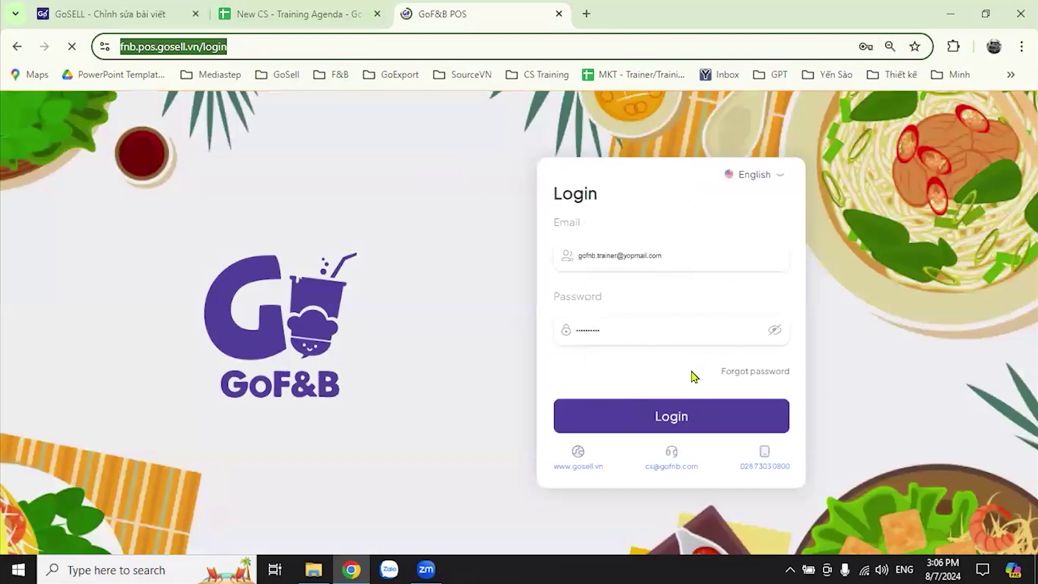
click(682, 428)
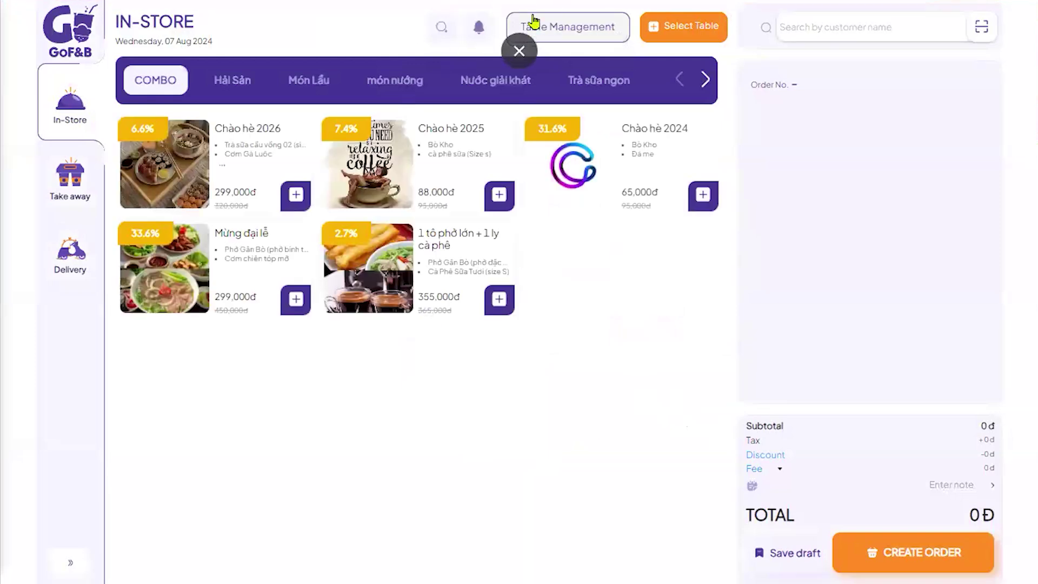
click(519, 51)
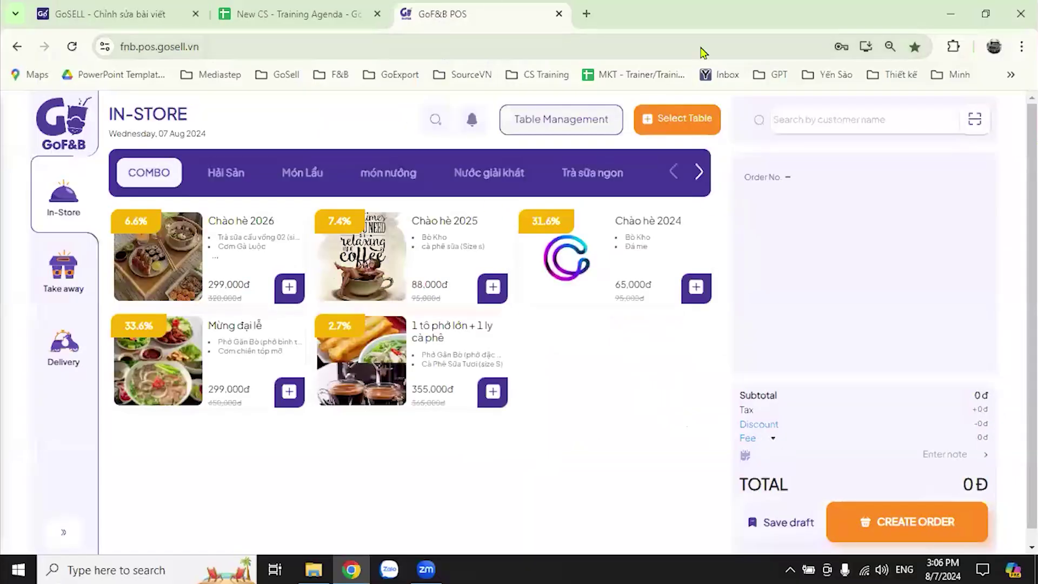
Minimize the open windows, launch the LDPlayer9 emulator from the desktop and close its startup advertisement
click(952, 12)
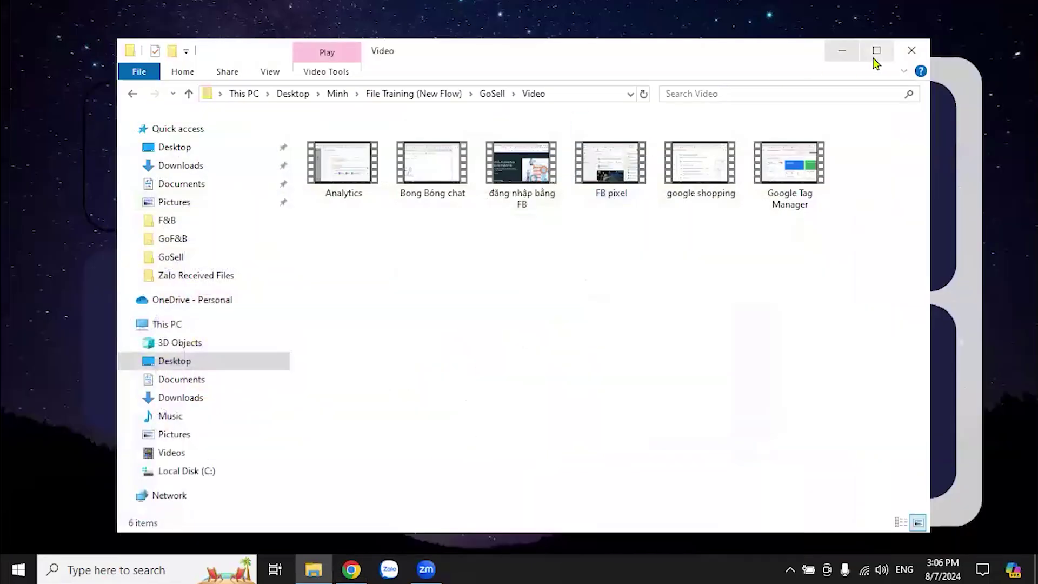
click(843, 51)
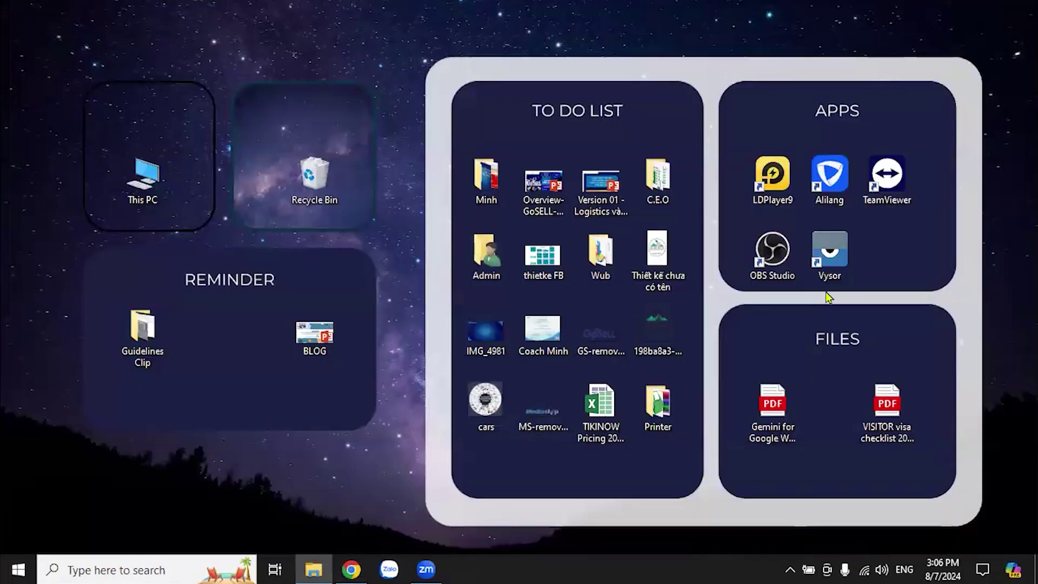
click(778, 178)
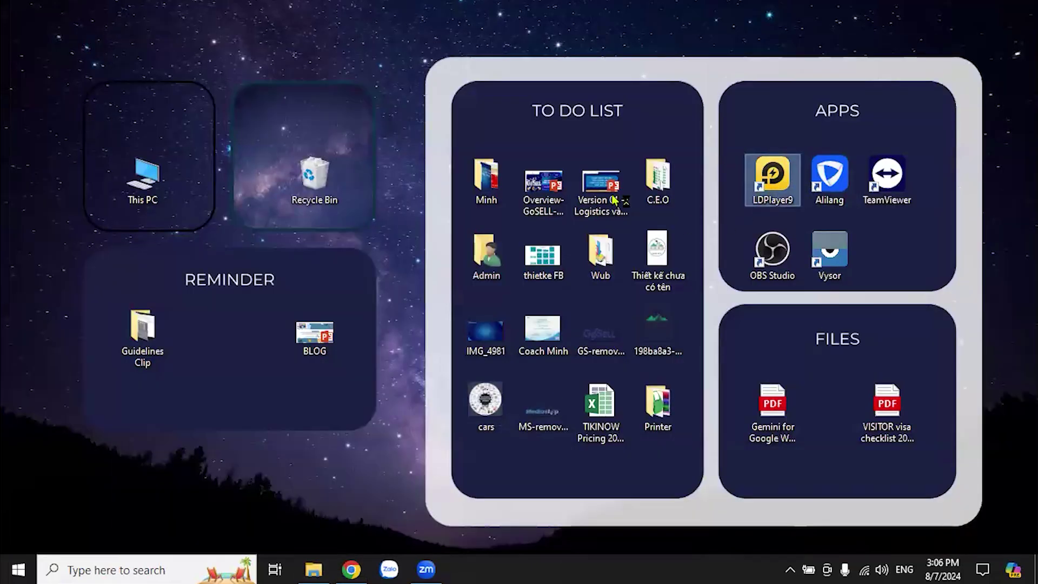
click(482, 130)
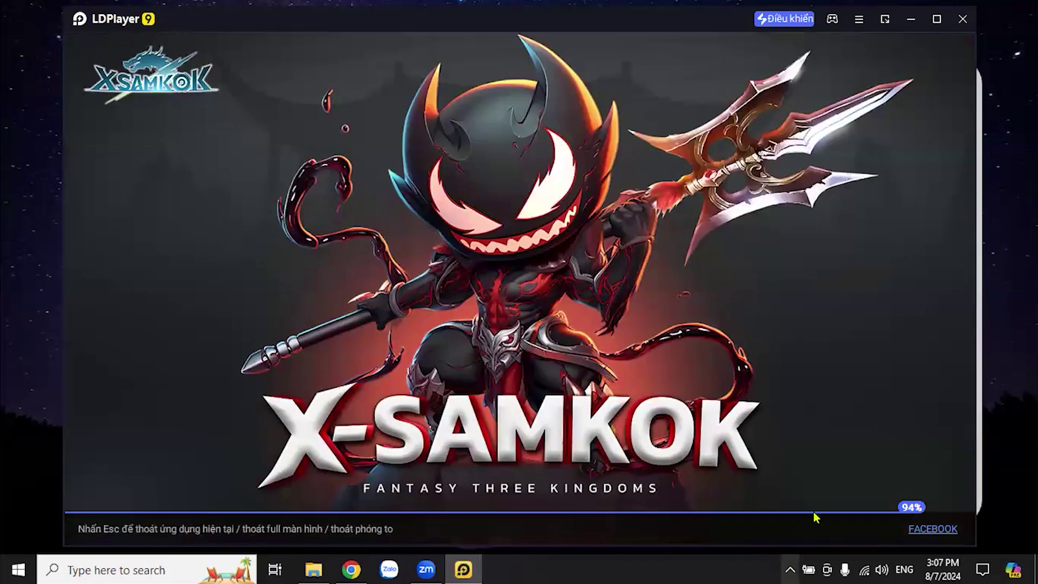
click(789, 570)
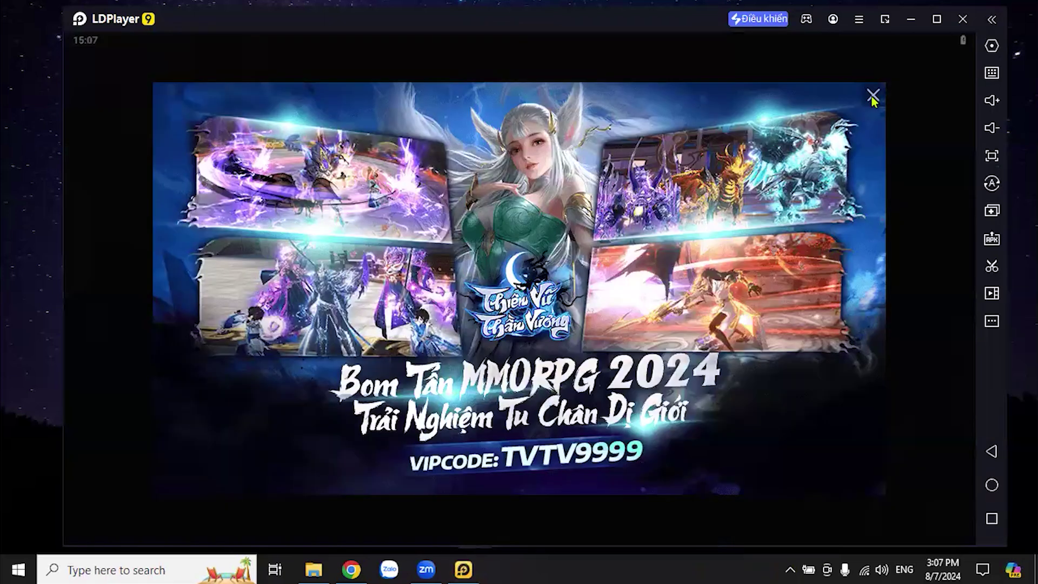
click(873, 97)
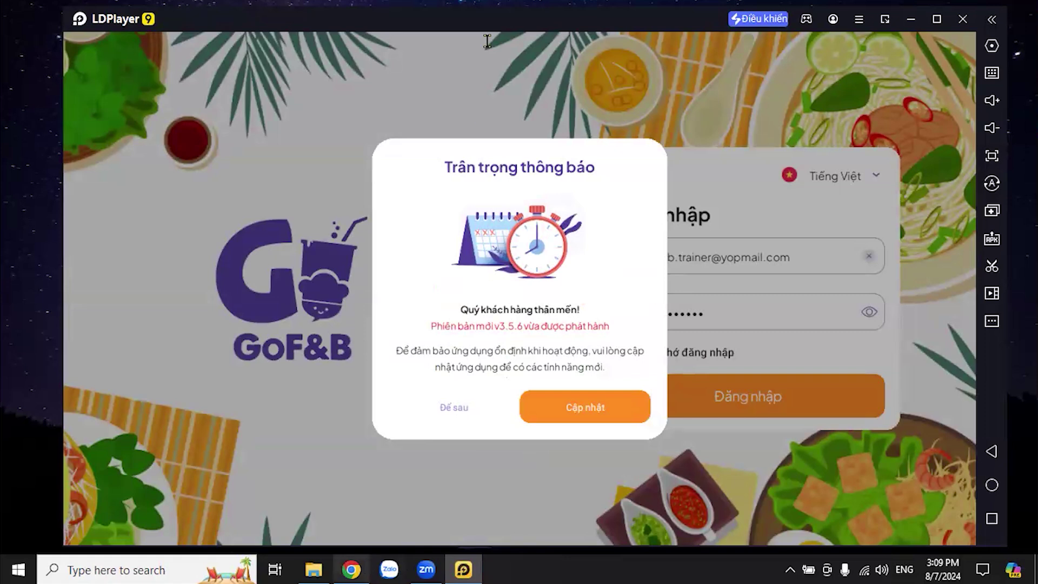
Switch back to Chrome and open the Nâng Cao settings of the GoSELL online store, discarding the unsaved blog article changes
key(alt+Tab)
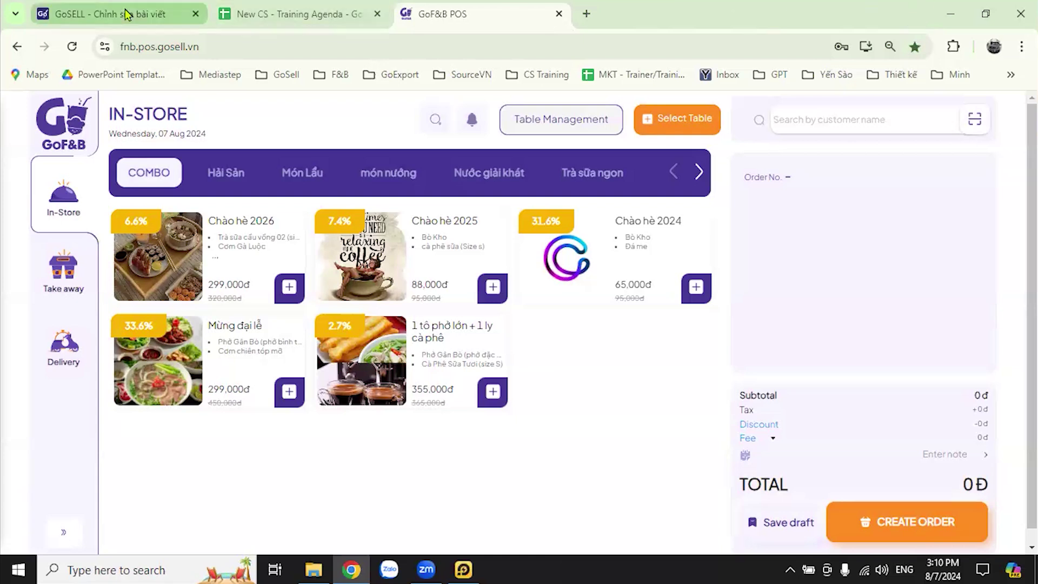
click(162, 15)
scroll(64, 324, down, 4)
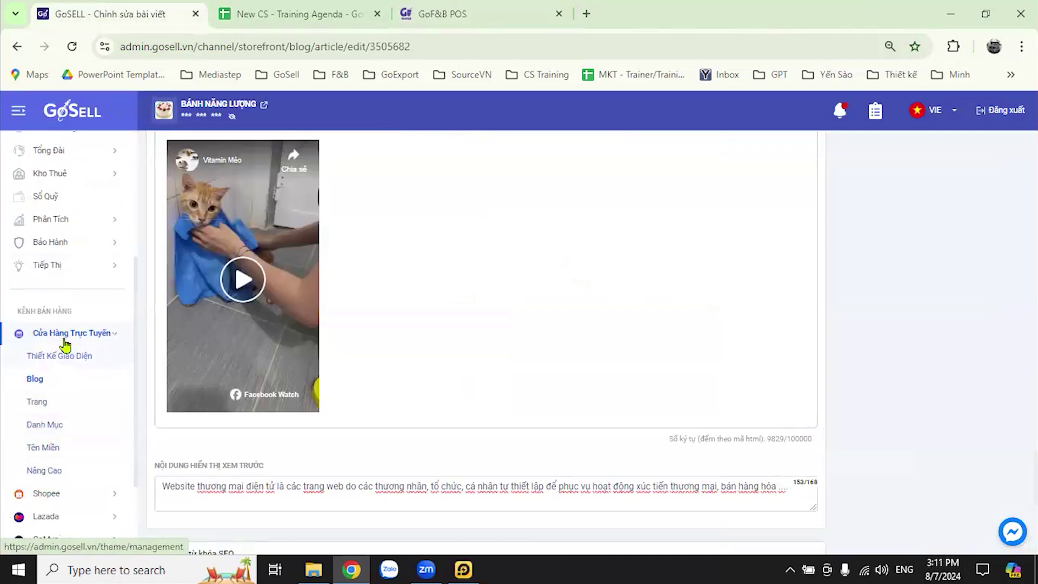
click(109, 472)
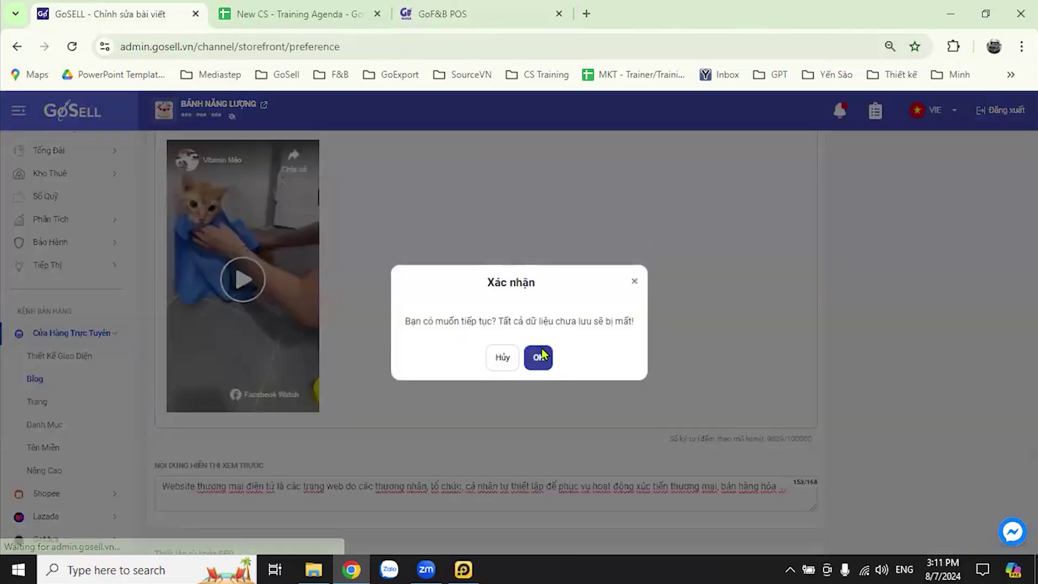
click(538, 358)
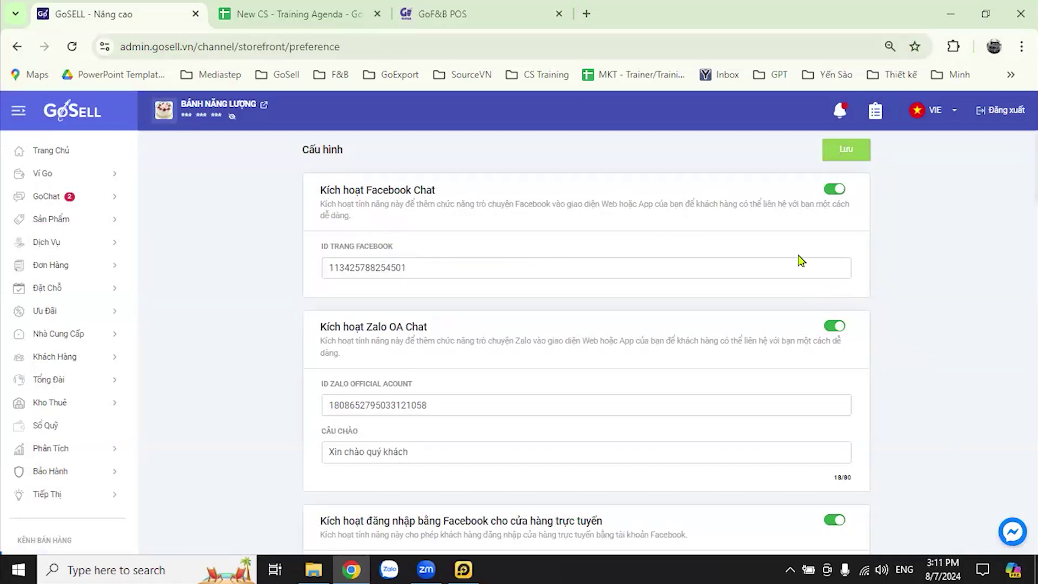
View the BÁNH NĂNG LƯỢNG storefront, check its chat buttons and return to the GoSELL settings
click(264, 108)
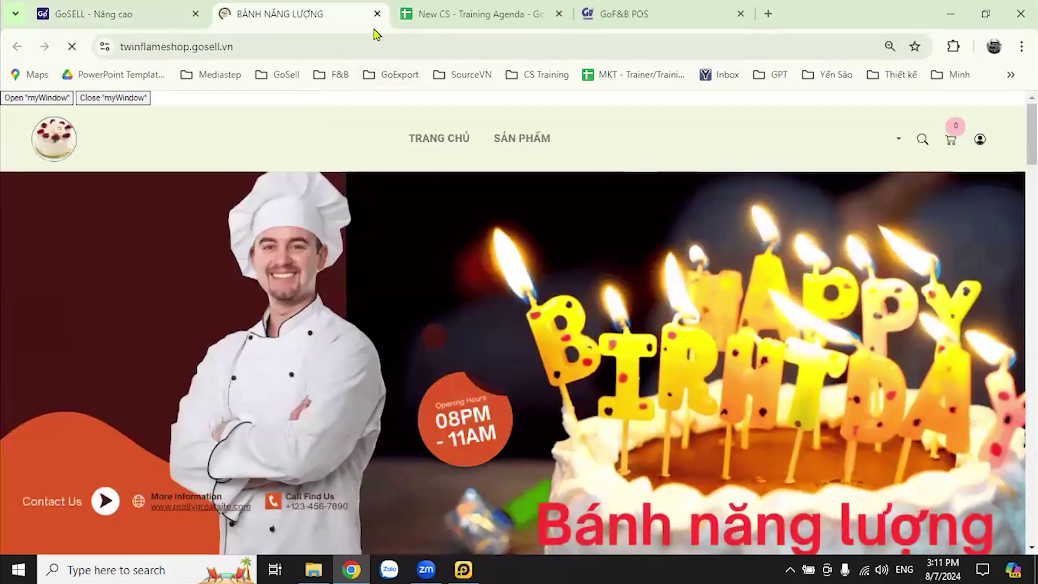
scroll(971, 435, down, 4)
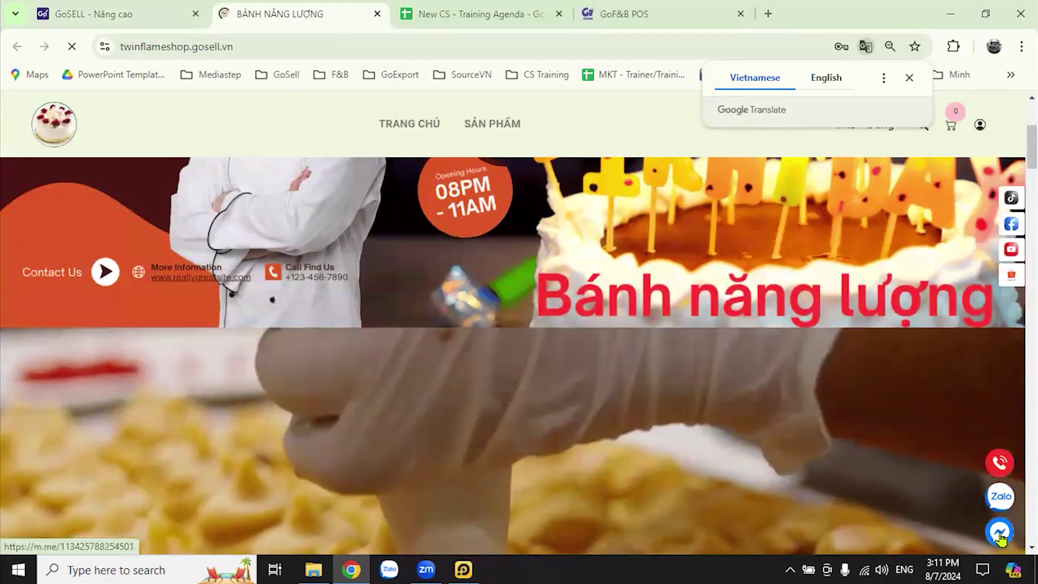
click(33, 11)
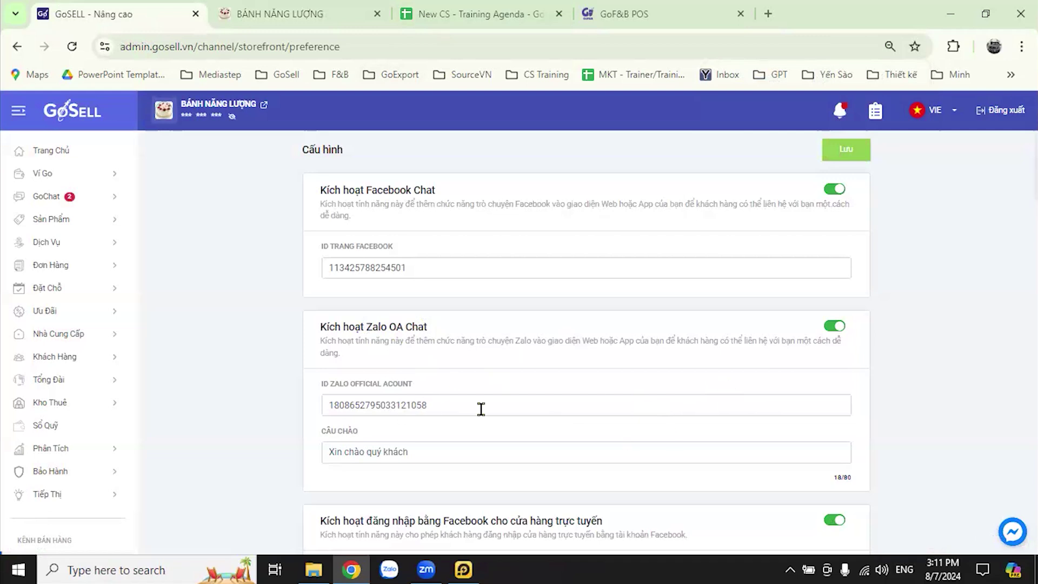
Review the store's advanced settings from Zalo OA Chat down to Google Analytics and Google Shopping
scroll(255, 354, down, 3)
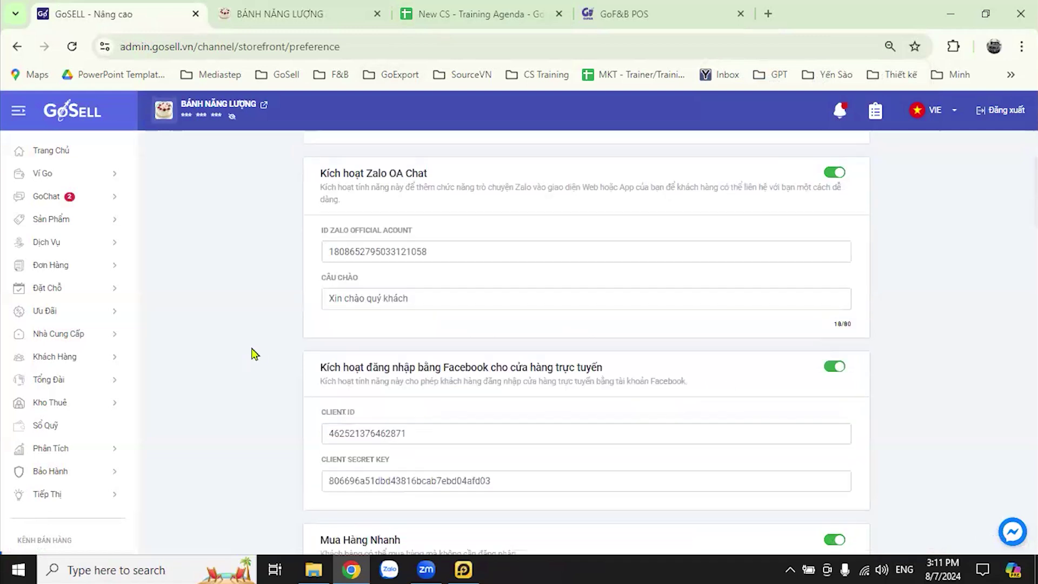
scroll(263, 352, down, 5)
scroll(265, 357, down, 7)
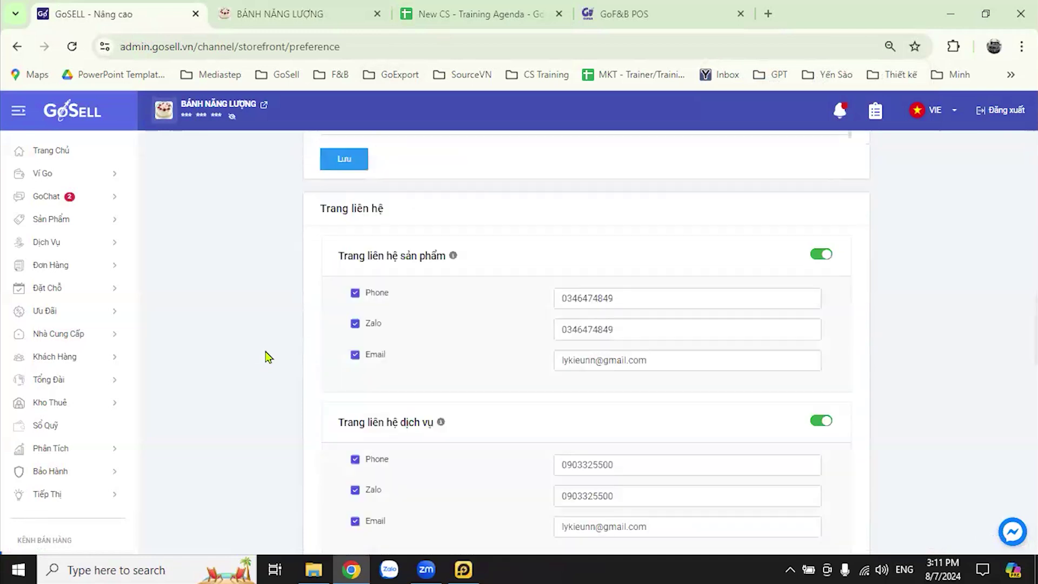
scroll(271, 355, down, 5)
scroll(271, 353, down, 3)
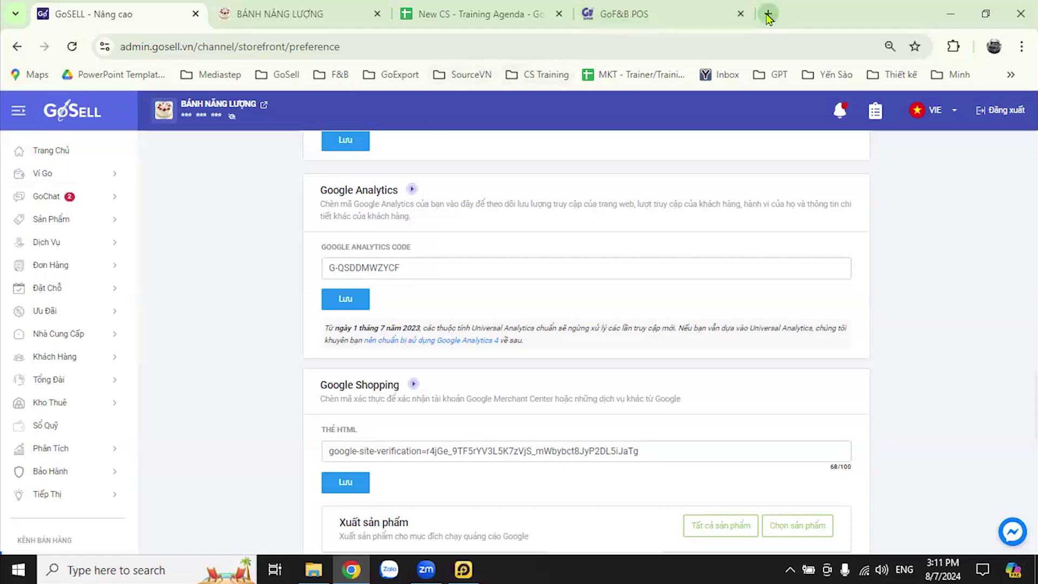
Close the GoF&B POS page and open the Google Analytics home page in a new tab
click(722, 22)
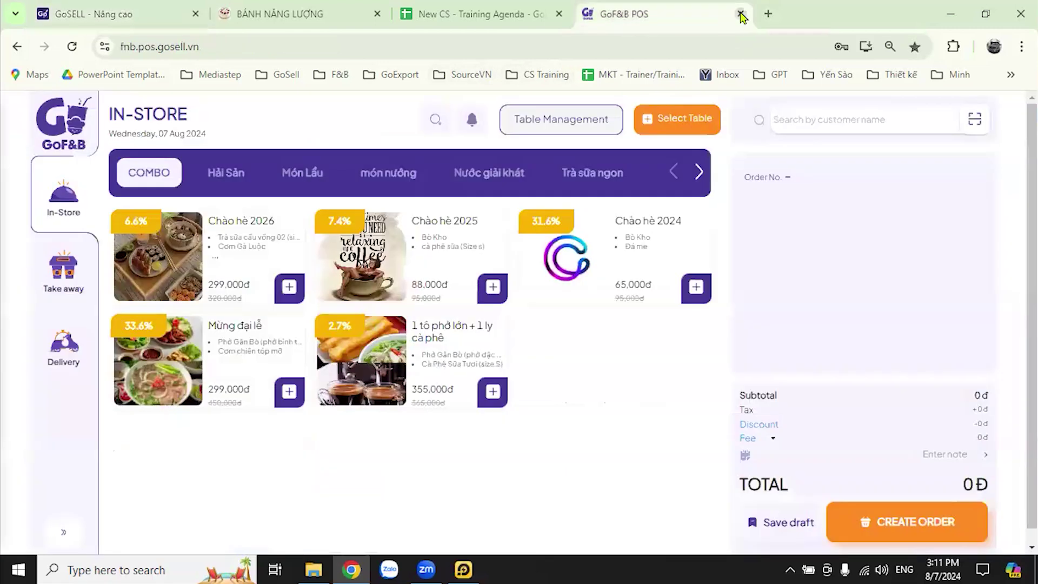
click(740, 13)
click(587, 14)
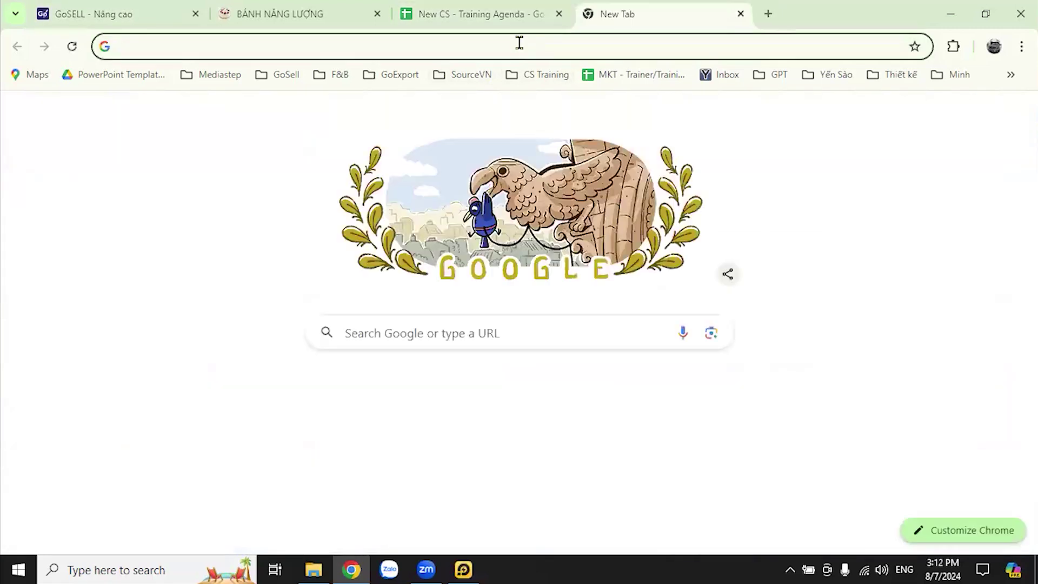
click(519, 42)
text(go)
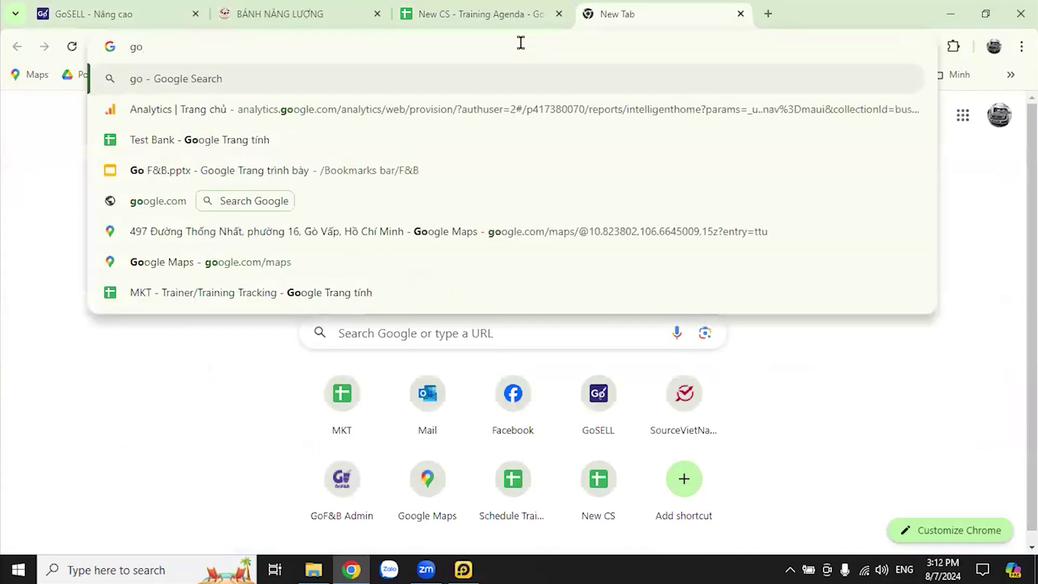
click(261, 115)
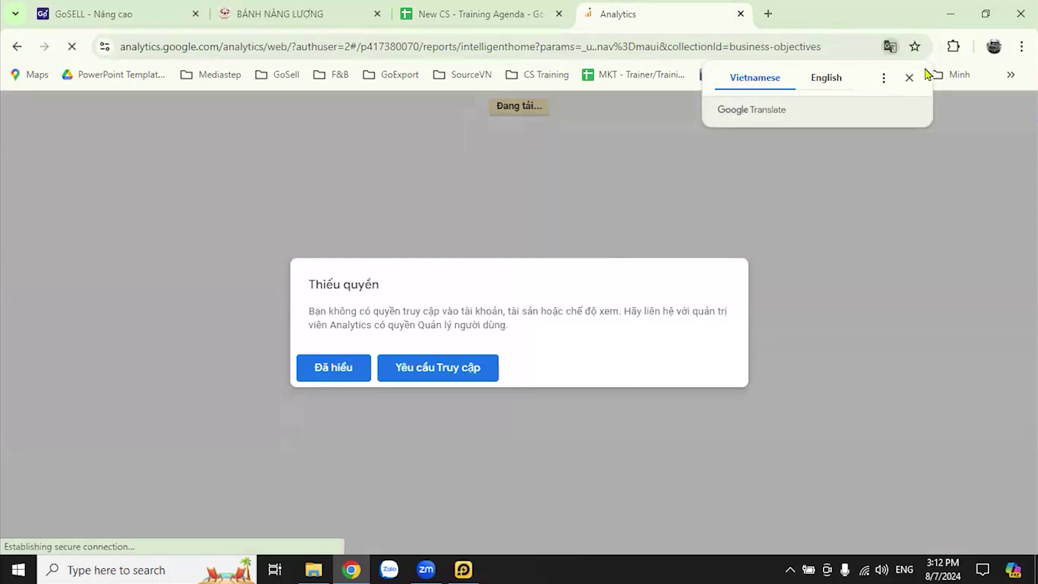
Dismiss the translation offer, try to request access to the Analytics property and reload the page
click(909, 78)
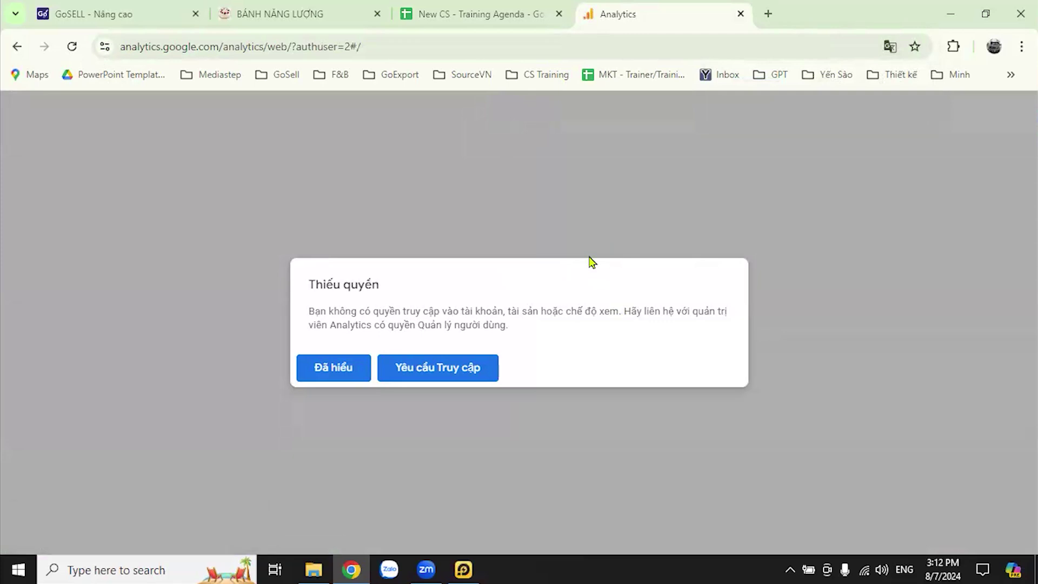
click(489, 374)
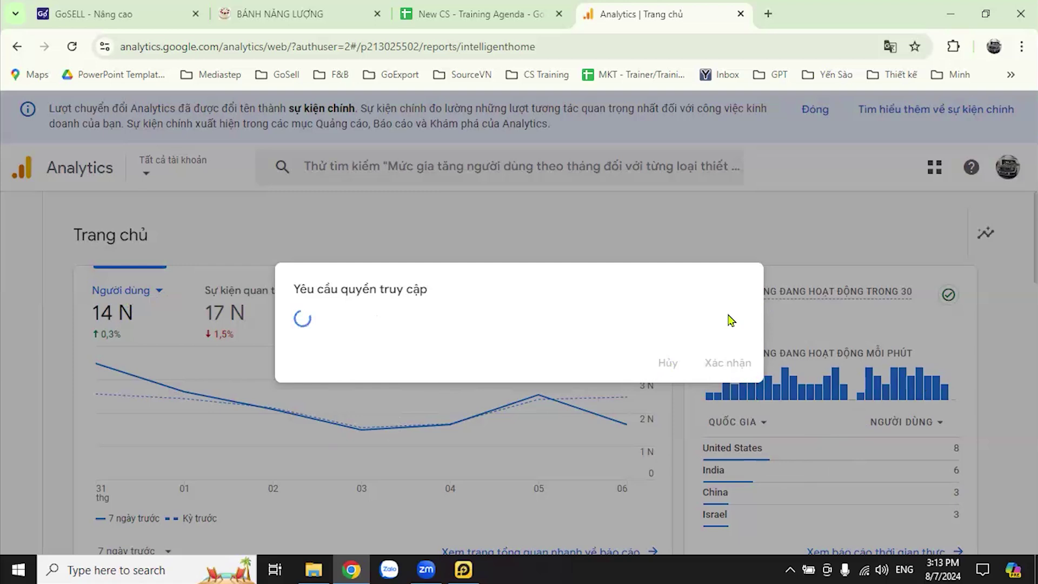
click(72, 47)
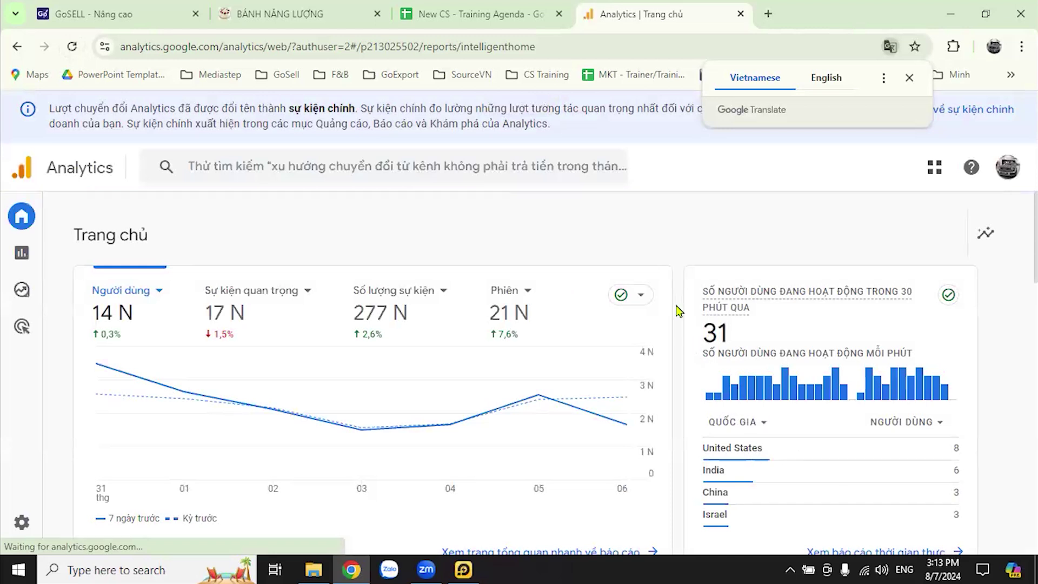
Examine the Analytics home page, from the user overview and active users down to traffic channels and countries
scroll(669, 327, down, 3)
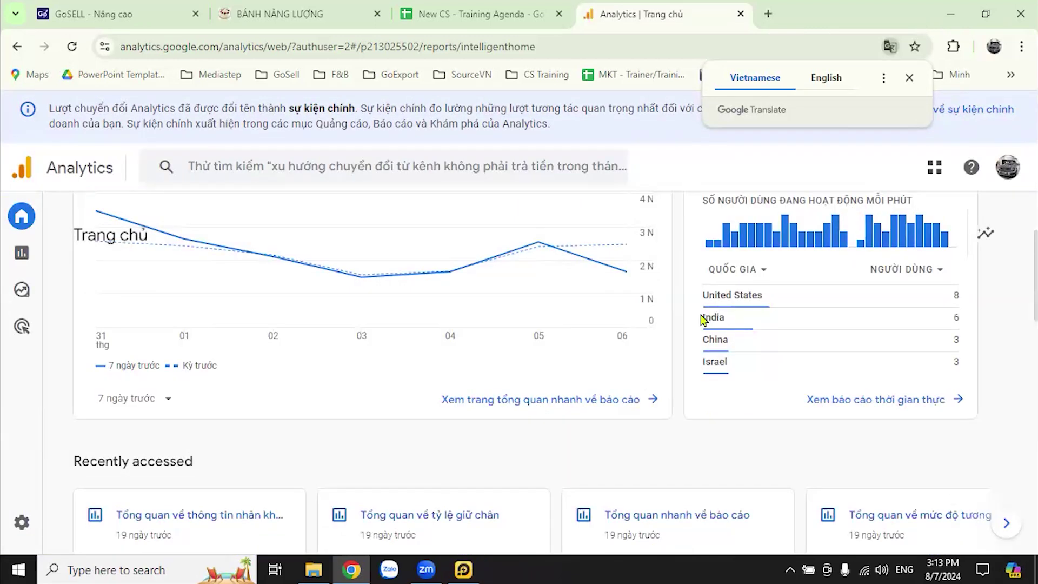
scroll(702, 319, up, 3)
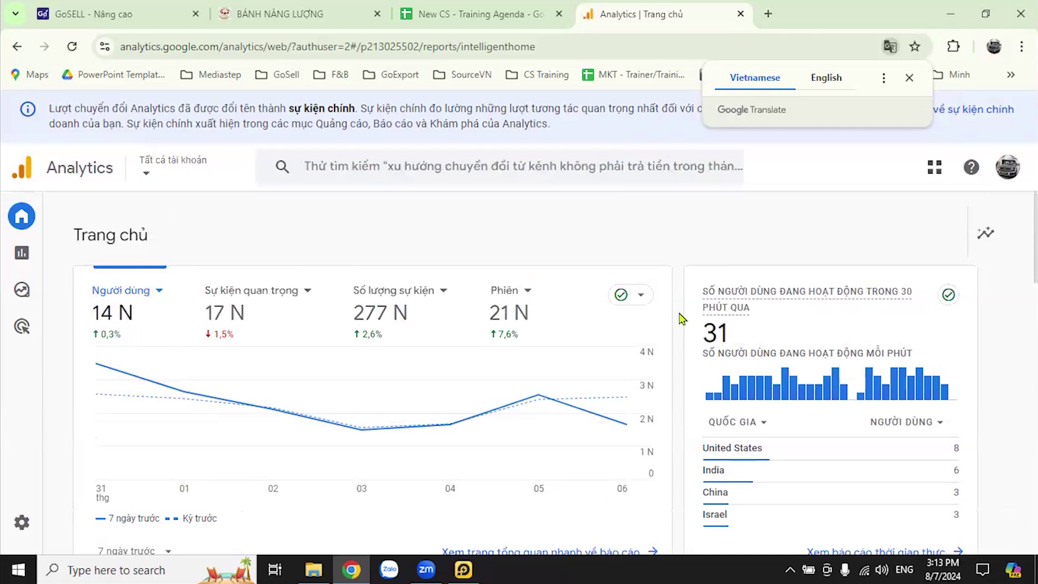
scroll(730, 397, down, 1)
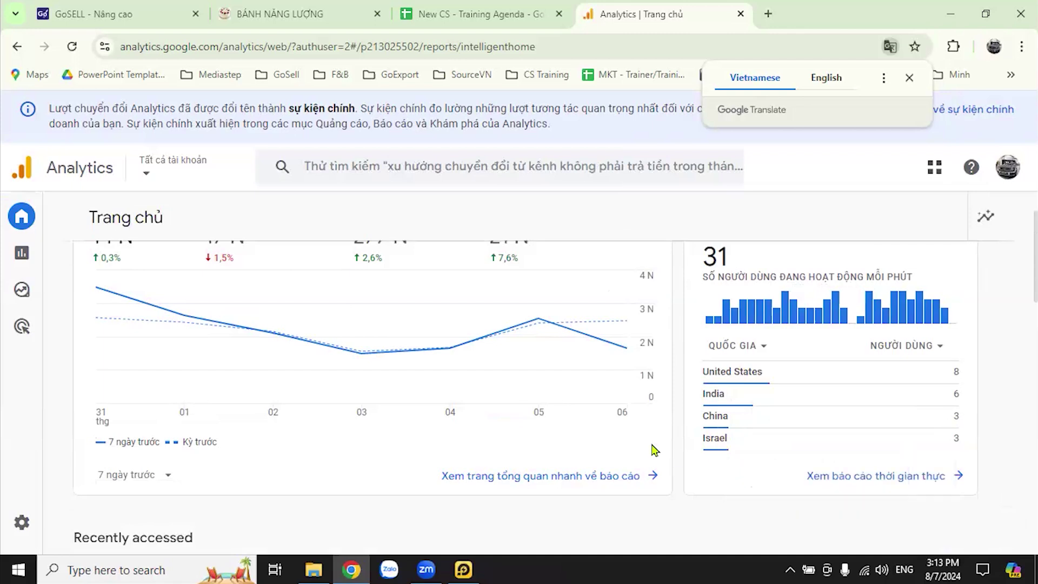
scroll(675, 428, down, 1)
scroll(676, 429, down, 8)
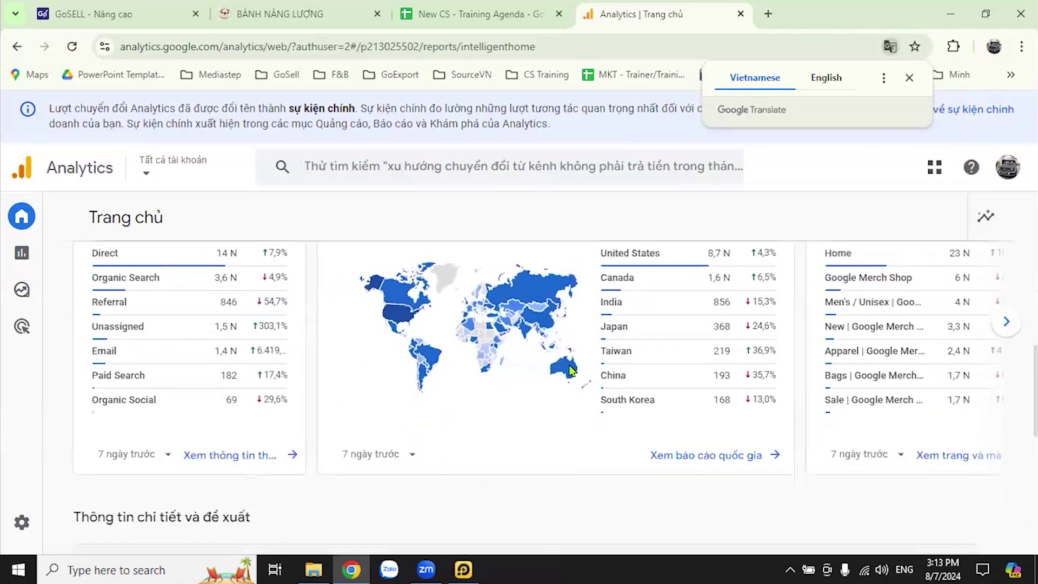
Examine the Analytics home page's user overview, sessions by channel group and users by country
scroll(308, 348, up, 10)
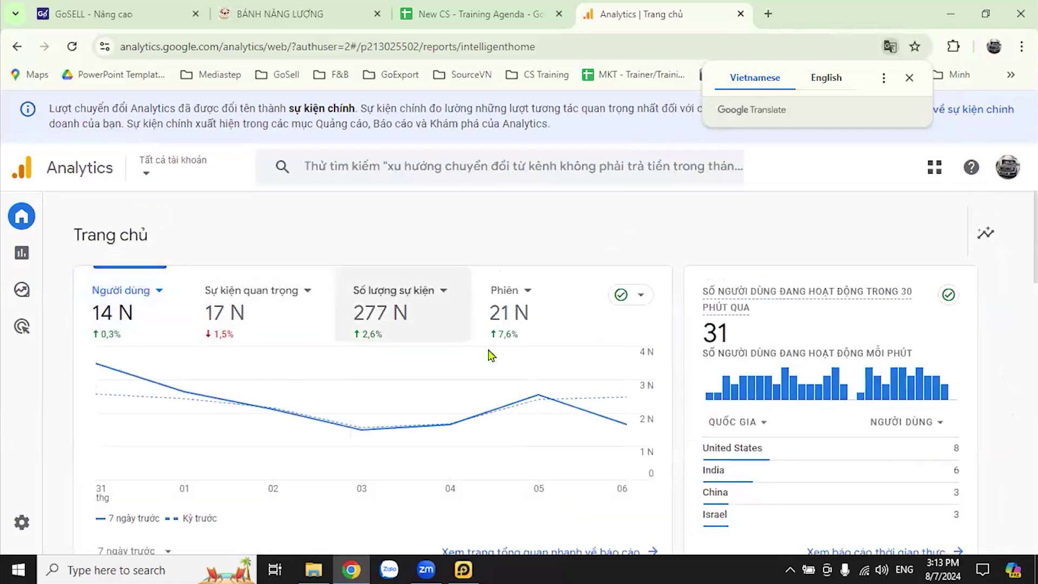
mouse_move(598, 370)
scroll(597, 369, down, 8)
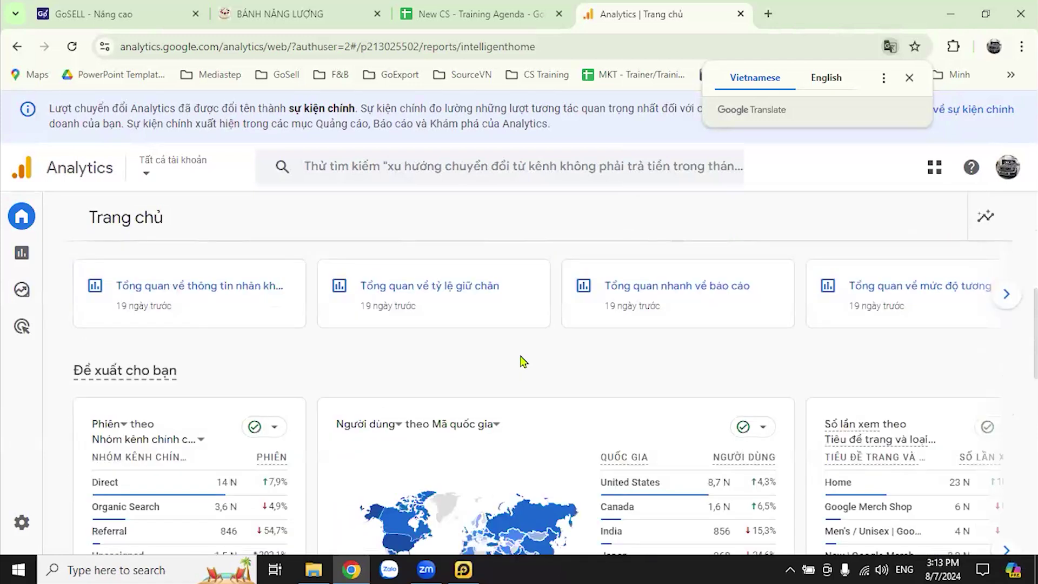
scroll(548, 339, up, 1)
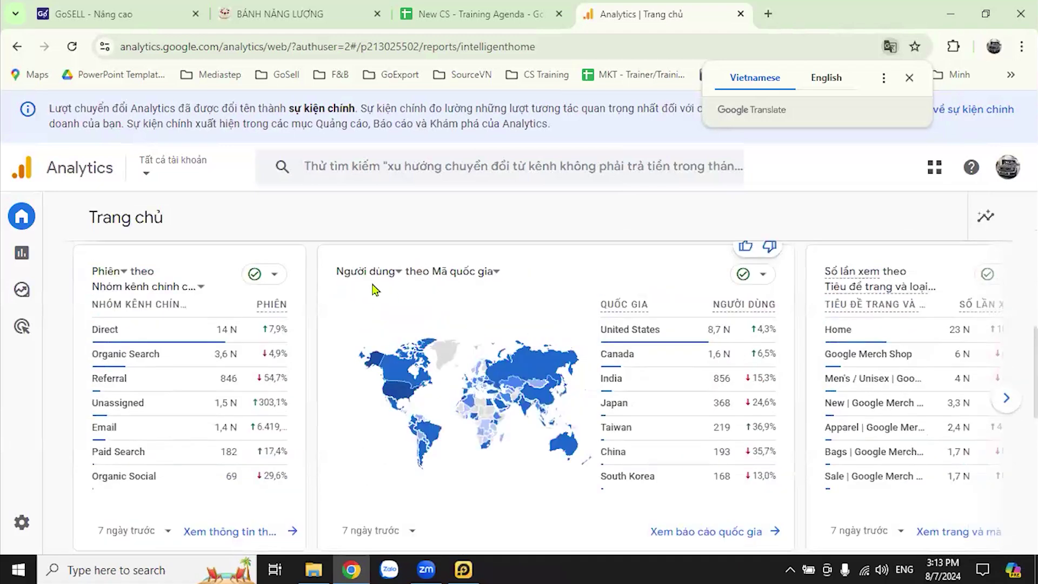
mouse_move(115, 338)
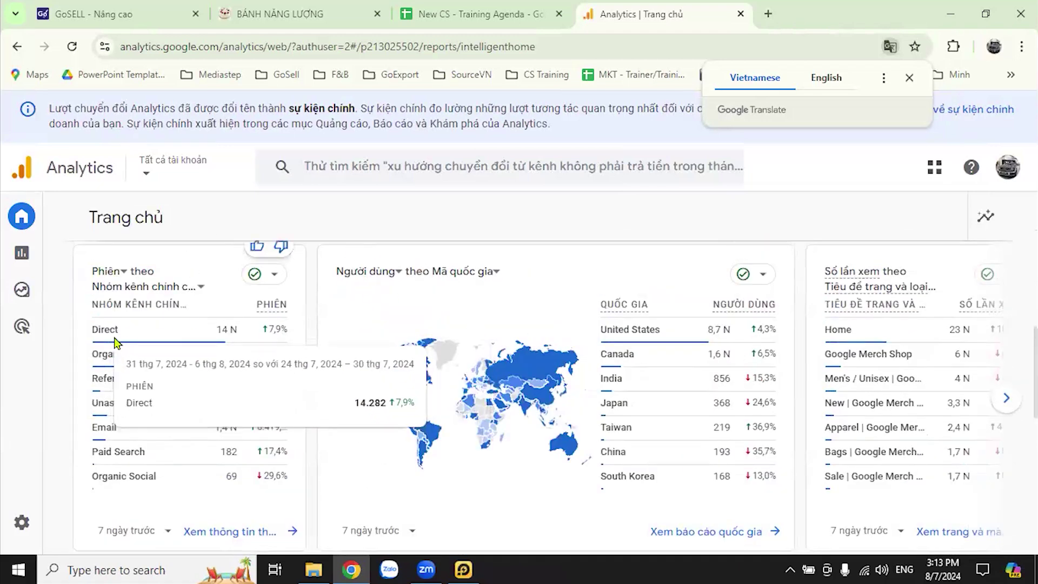
mouse_move(120, 367)
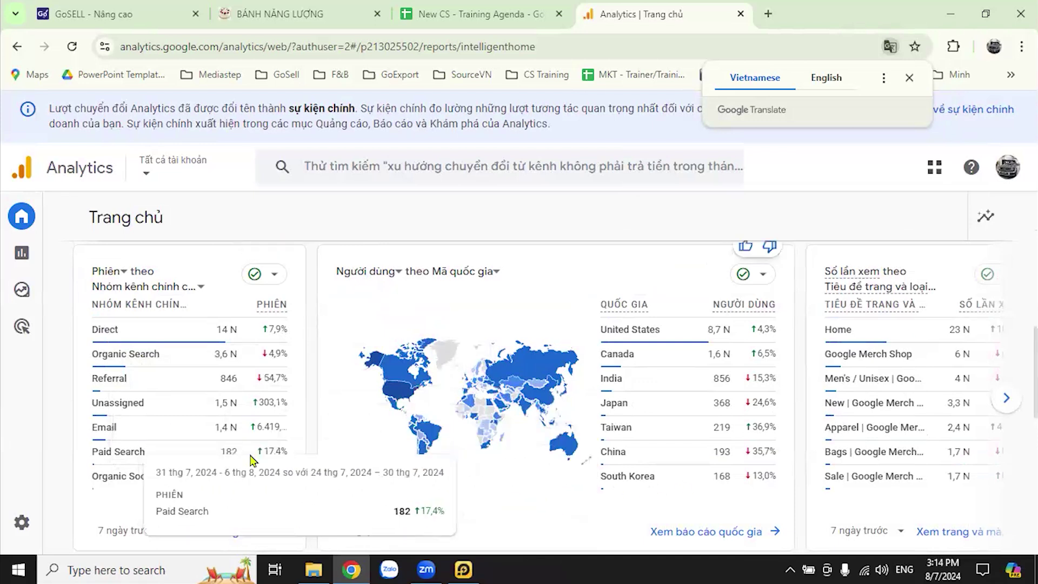
mouse_move(650, 328)
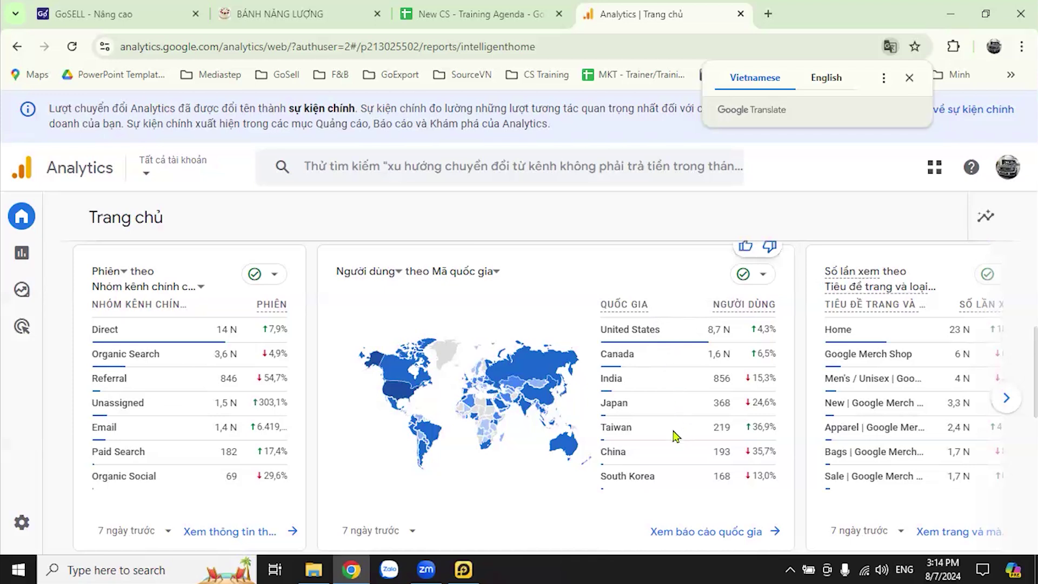
mouse_move(652, 455)
mouse_move(724, 379)
scroll(681, 409, up, 5)
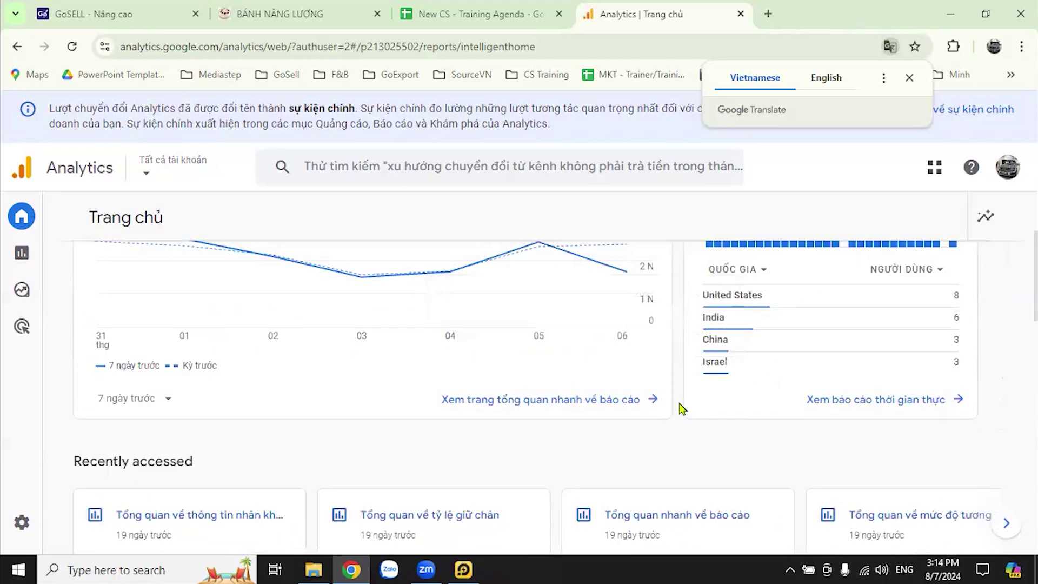
scroll(680, 411, up, 3)
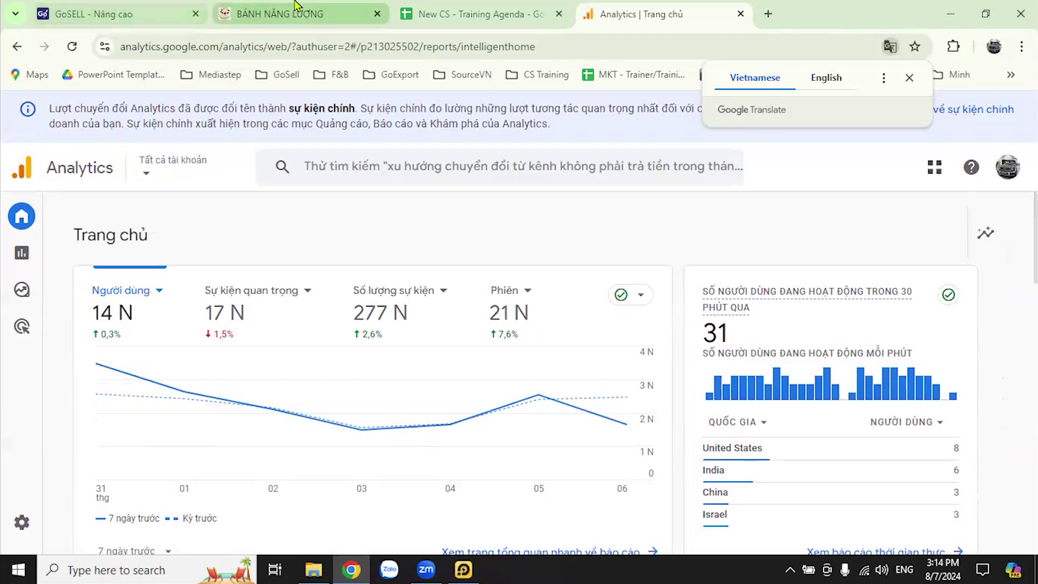
Switch to the BÁNH NĂNG LƯỢNG storefront, browse its product list and open the Bánh Su Kem Chocolate product page
click(281, 14)
scroll(672, 398, down, 15)
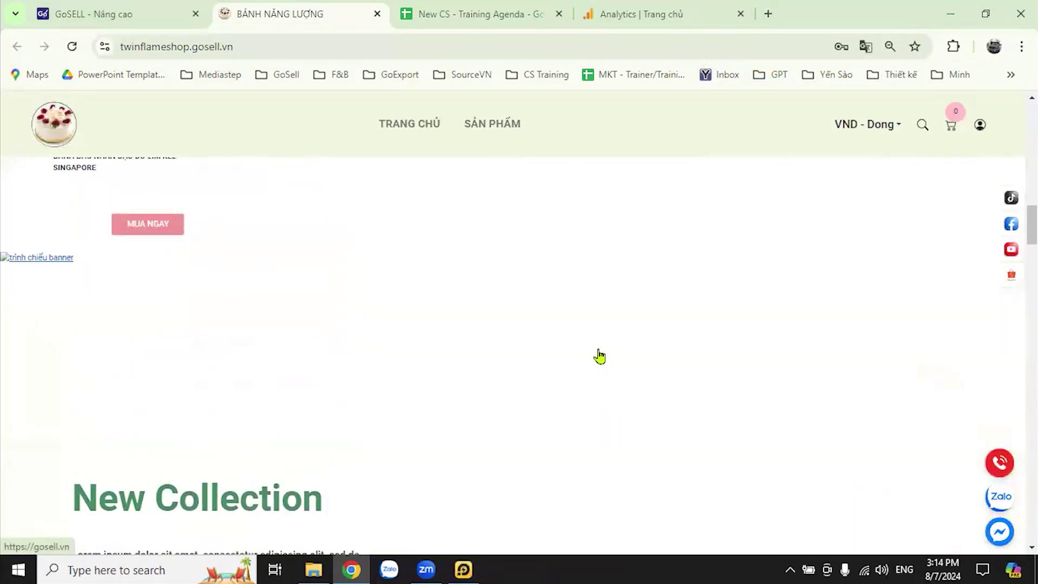
scroll(520, 361, up, 10)
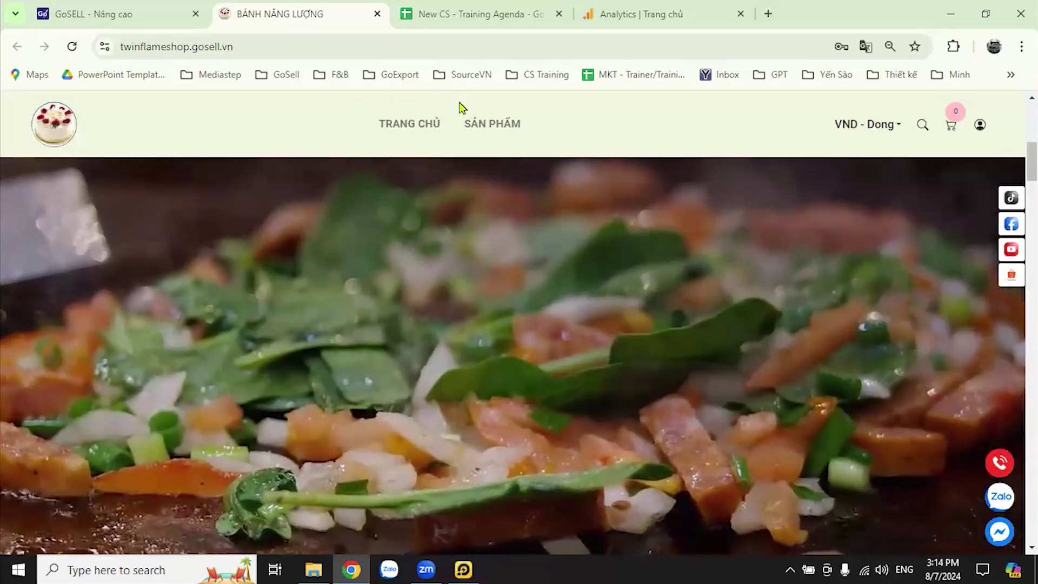
click(502, 129)
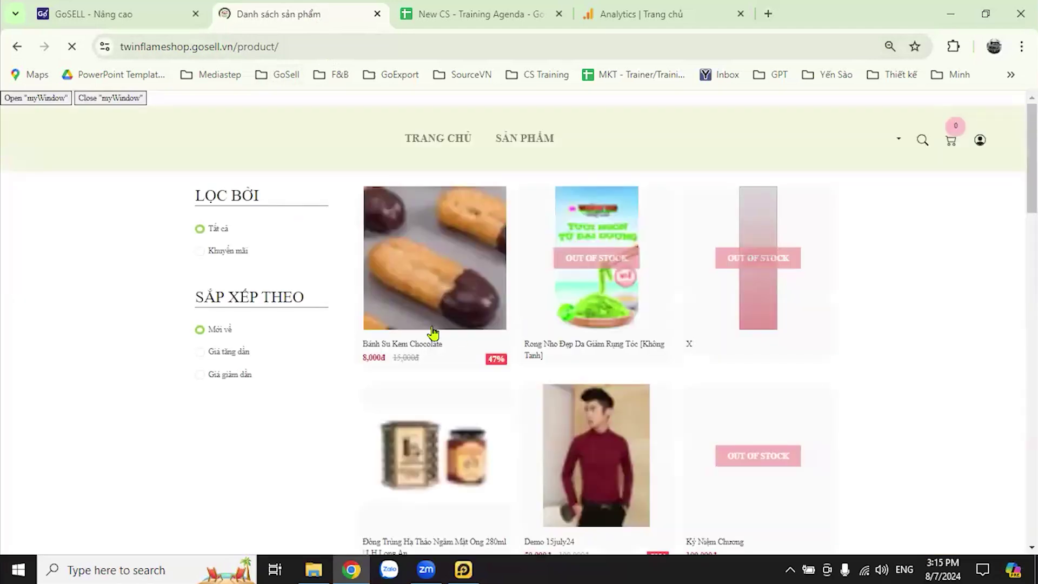
scroll(465, 319, down, 2)
click(465, 238)
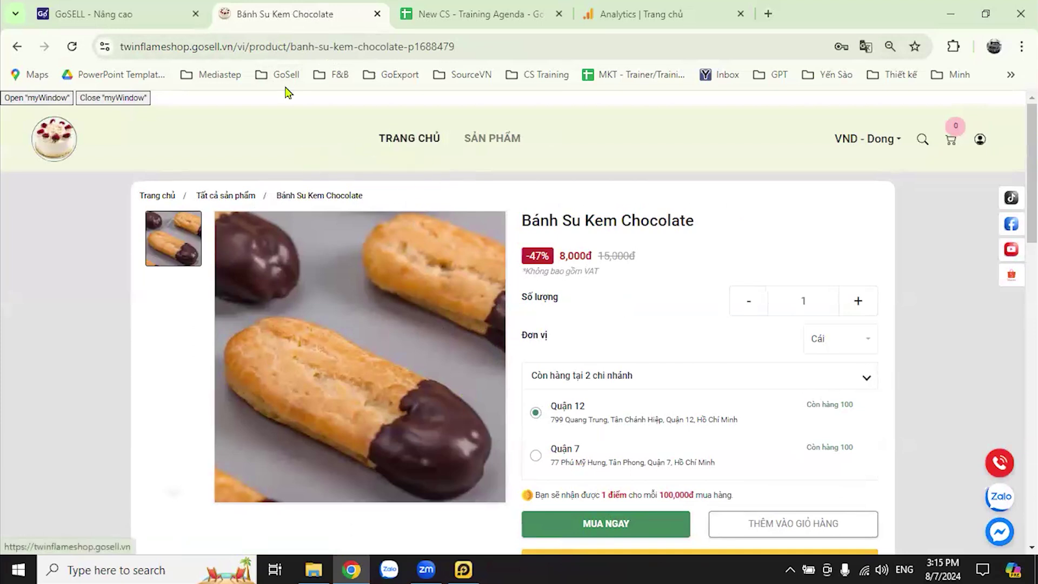
Return to the GoSELL advanced settings and point out the code in the Google Analytics code field
click(94, 13)
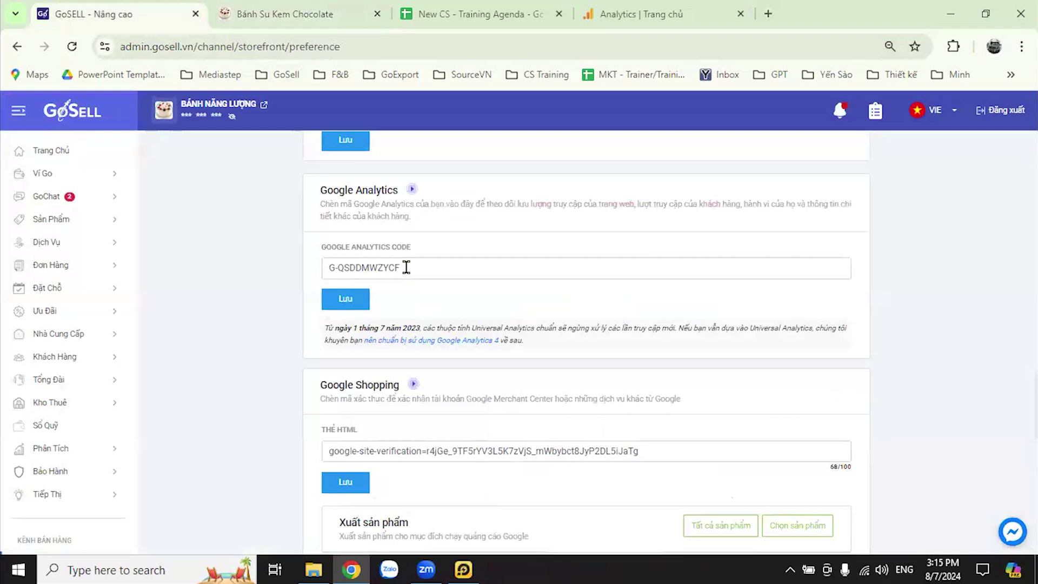
drag(406, 267, 339, 267)
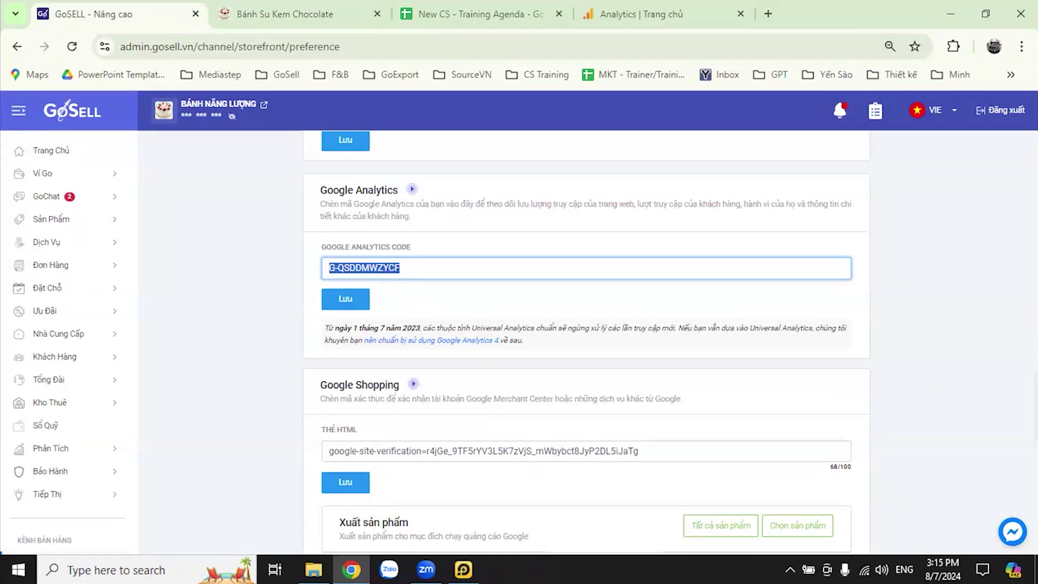
click(418, 267)
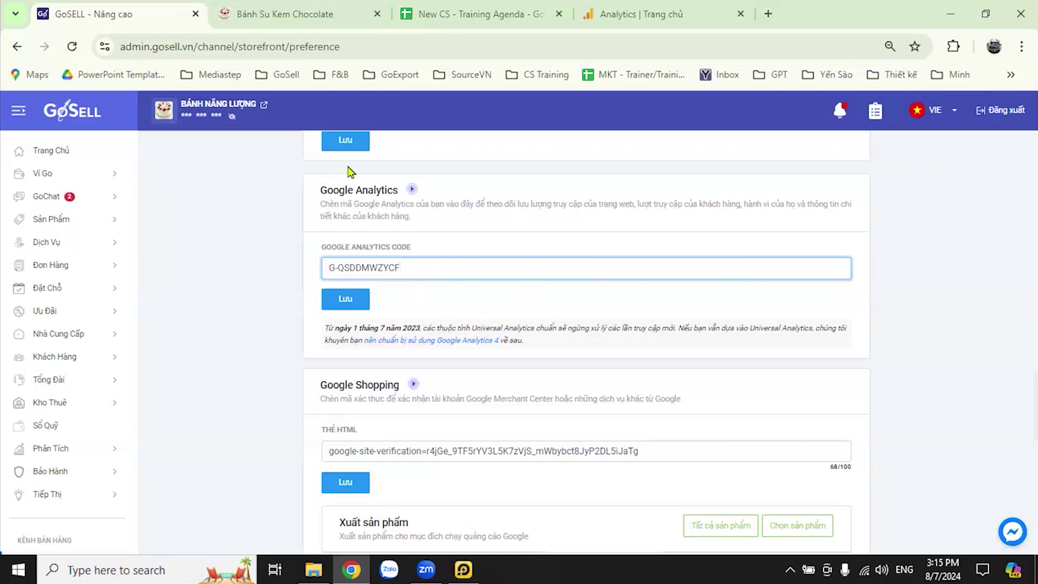
Play the Analytics training video from the GoSell Video folder and pause it at the Create account options
key(alt+Tab)
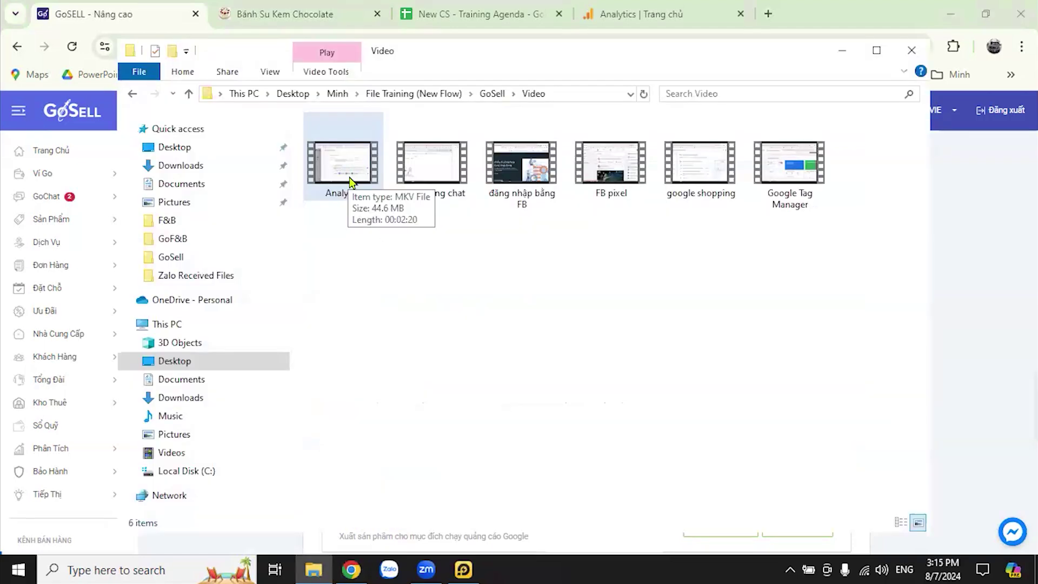
double_click(346, 172)
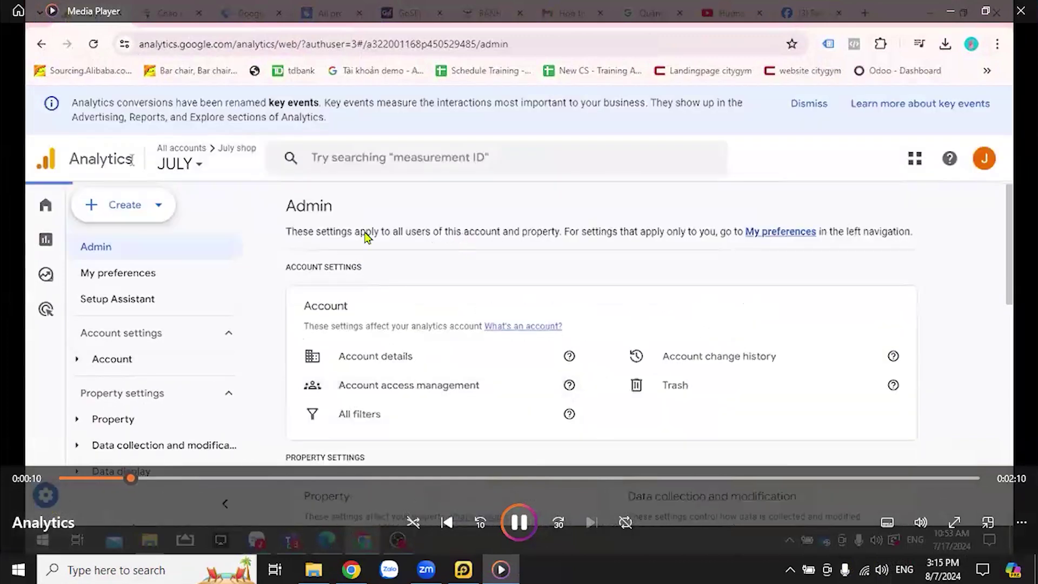
click(511, 508)
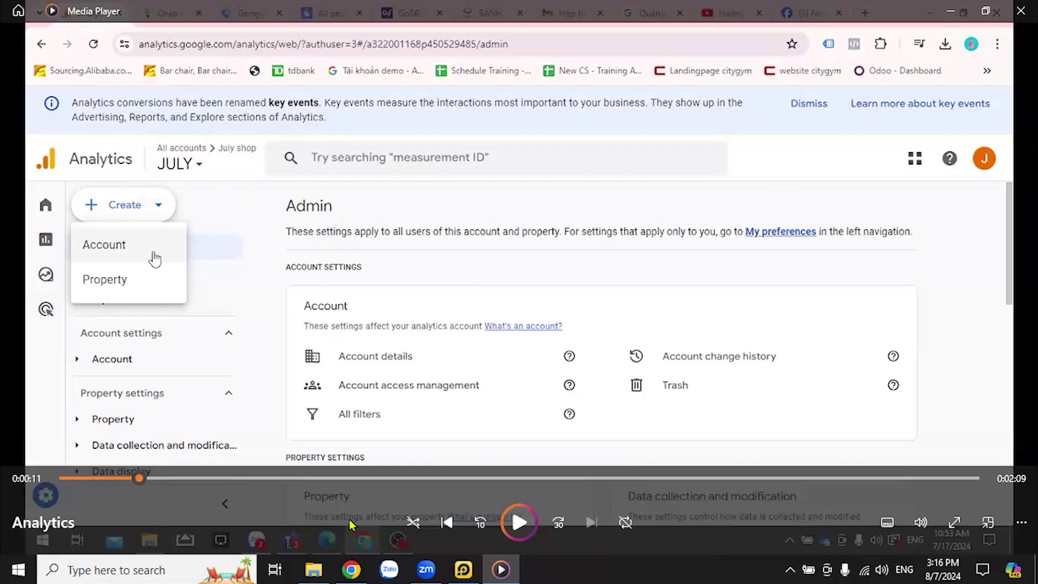
Switch back to Google Analytics in the browser and open the list of all Analytics accounts
click(352, 569)
click(630, 13)
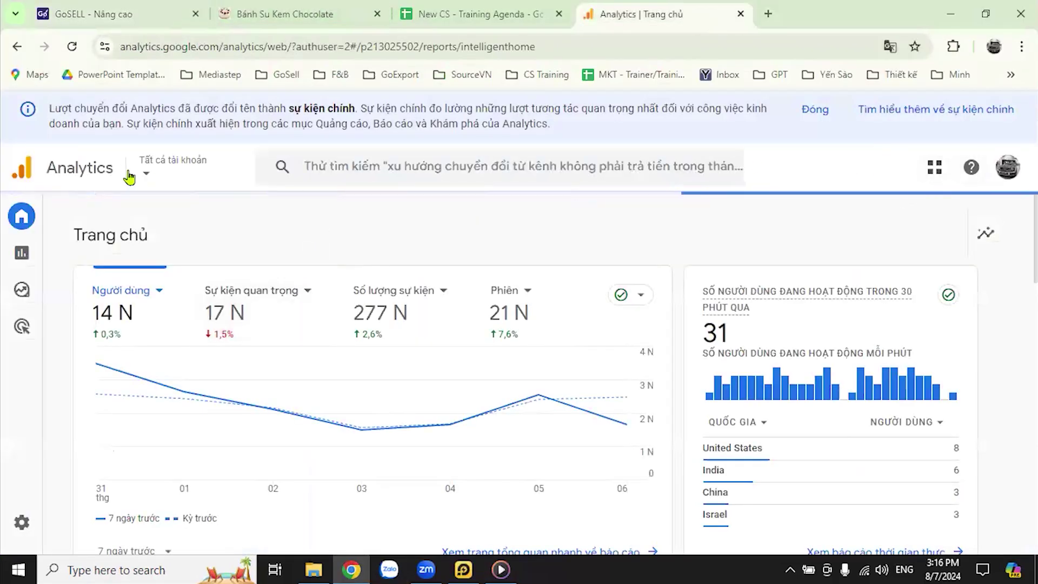
click(152, 183)
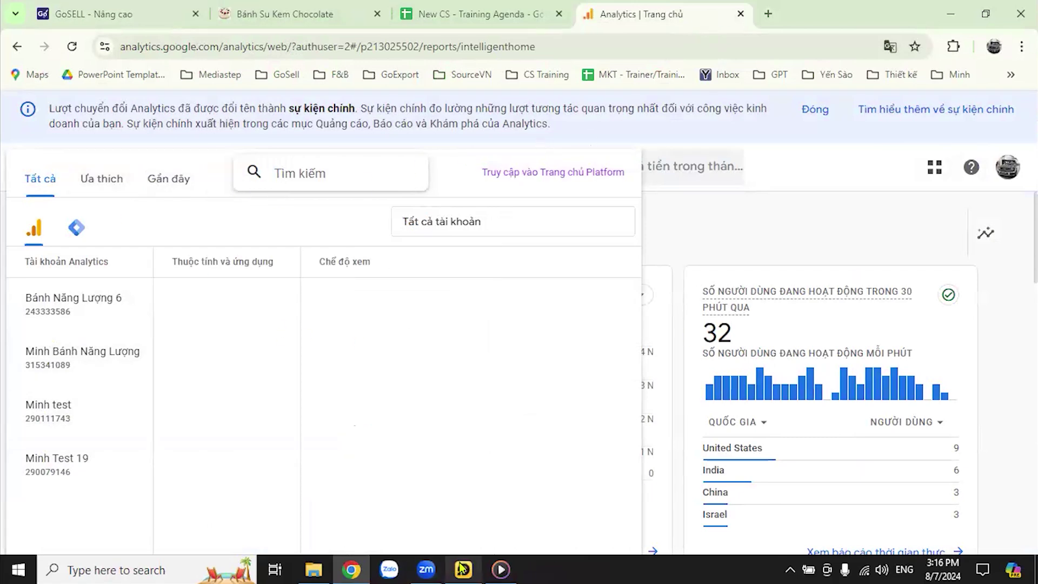
mouse_move(465, 568)
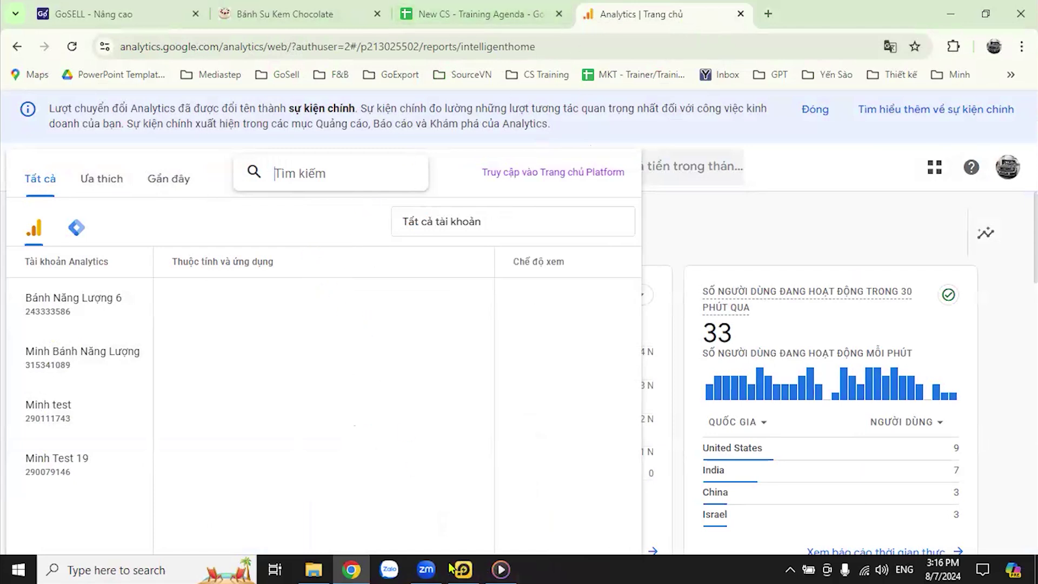
Resume the Analytics video, watch the property and web stream setup through to copying the measurement ID, and close Media Player
click(500, 570)
key(space)
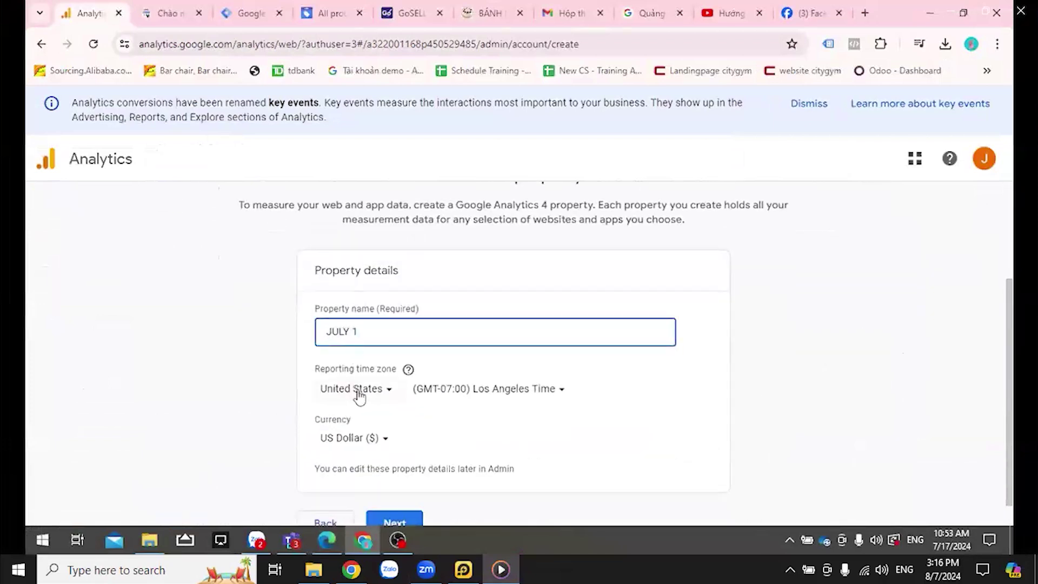
mouse_move(1006, 226)
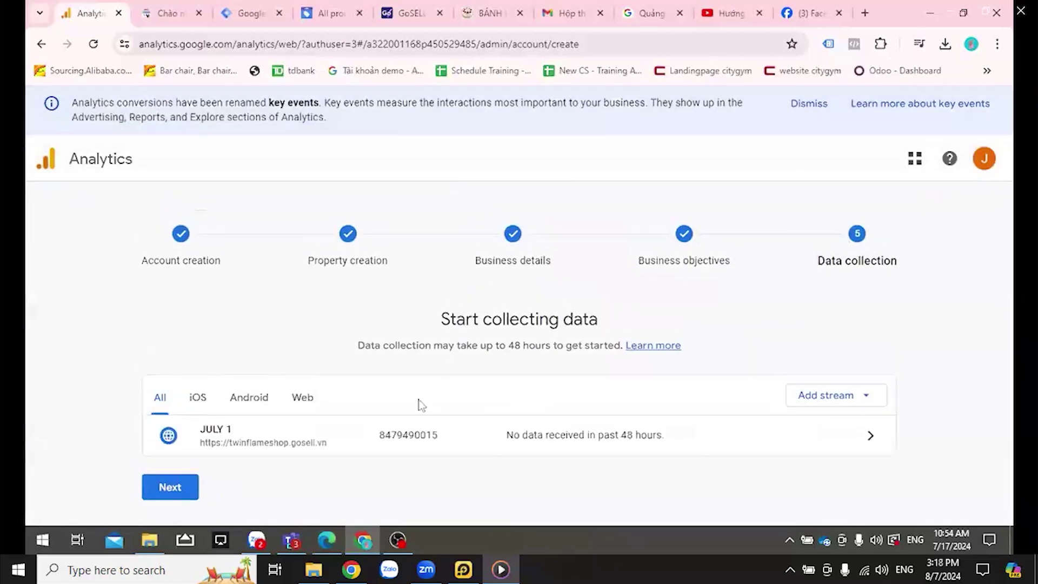
click(363, 437)
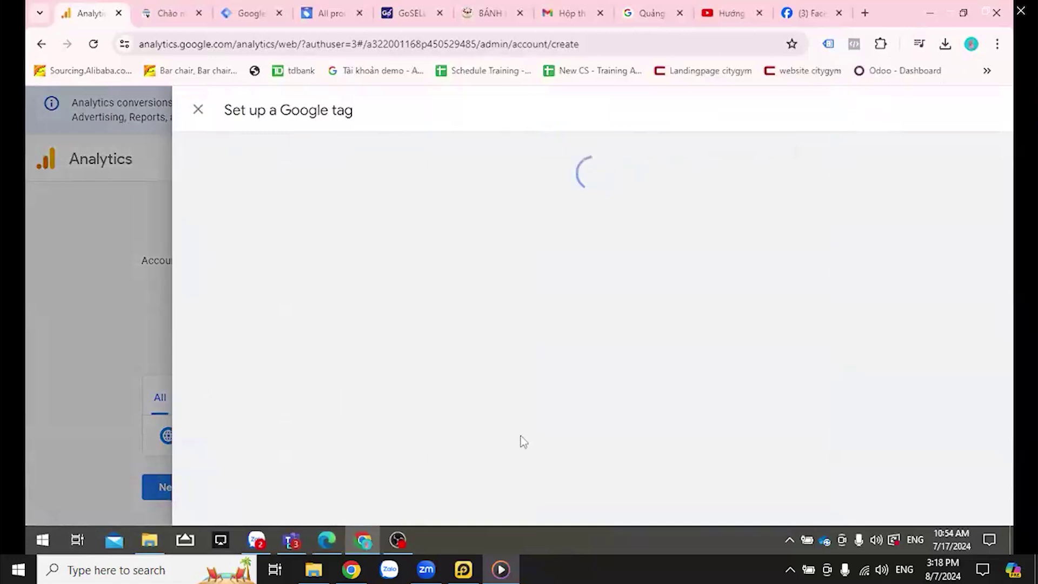
click(199, 116)
click(680, 269)
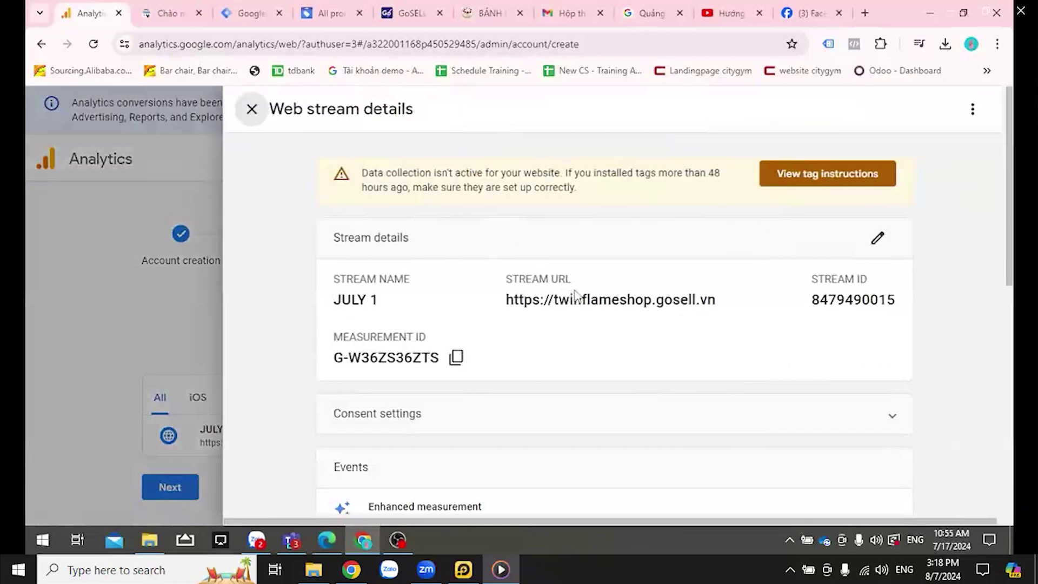
click(457, 359)
click(455, 359)
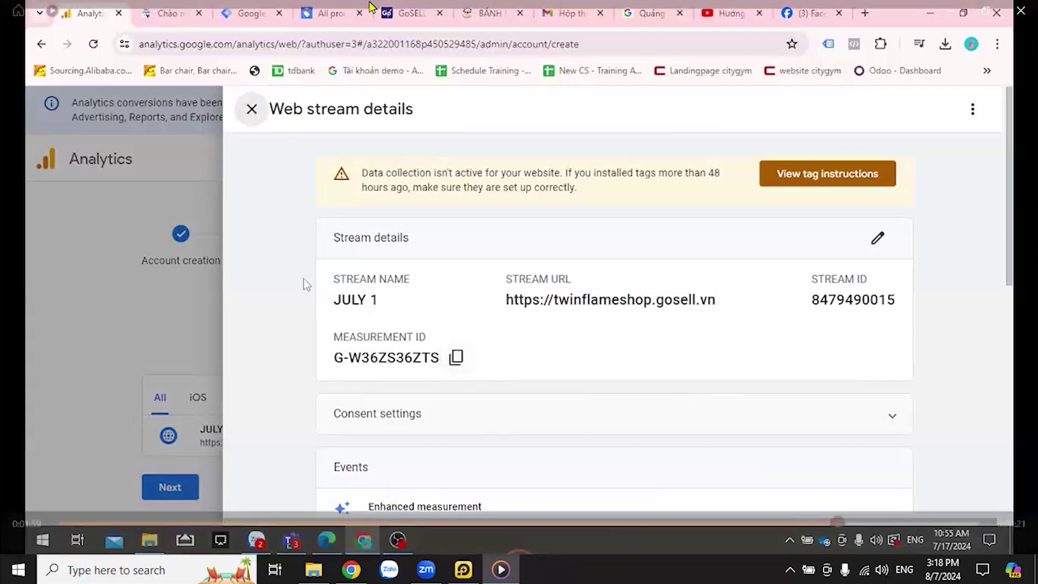
mouse_move(541, 486)
click(592, 522)
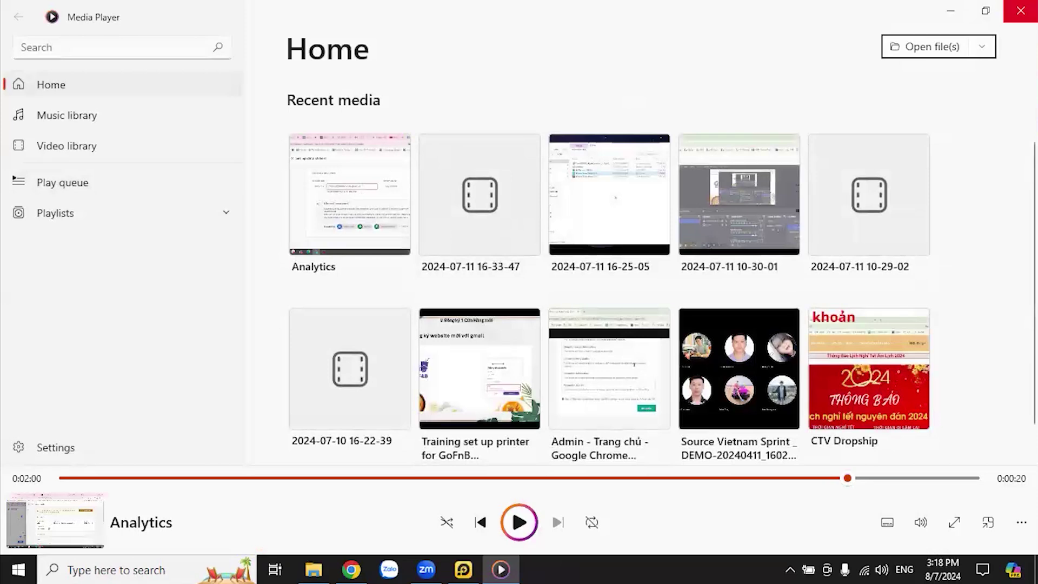
click(1021, 11)
Select the store's Google Analytics code in the GoSELL advanced settings and save it
click(114, 20)
drag(443, 272, 324, 269)
click(352, 305)
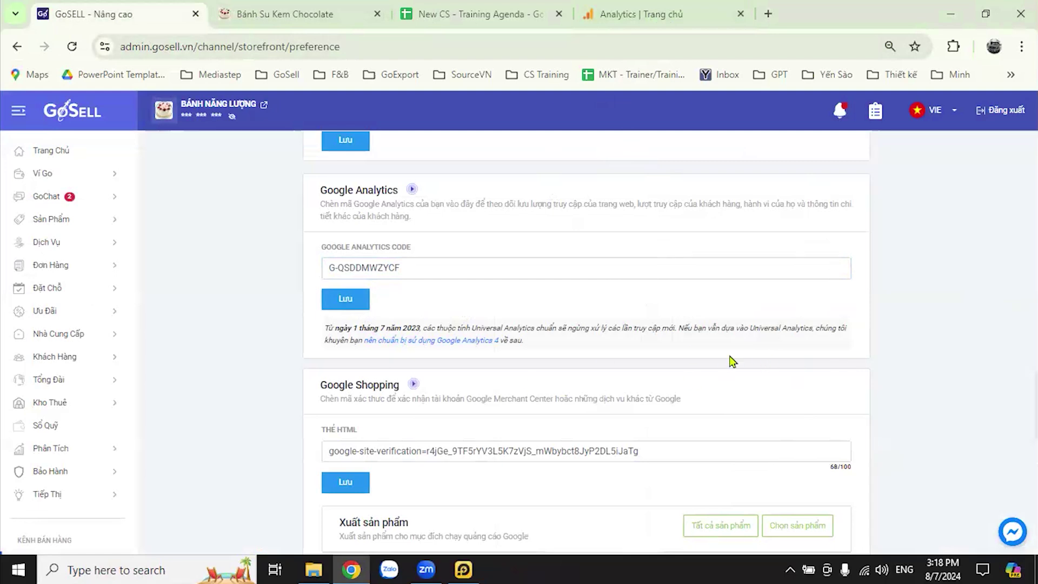
Review the Google Shopping, Google Tag Manager and Facebook Pixel sections of the store's advanced settings
scroll(676, 377, down, 1)
scroll(660, 381, down, 5)
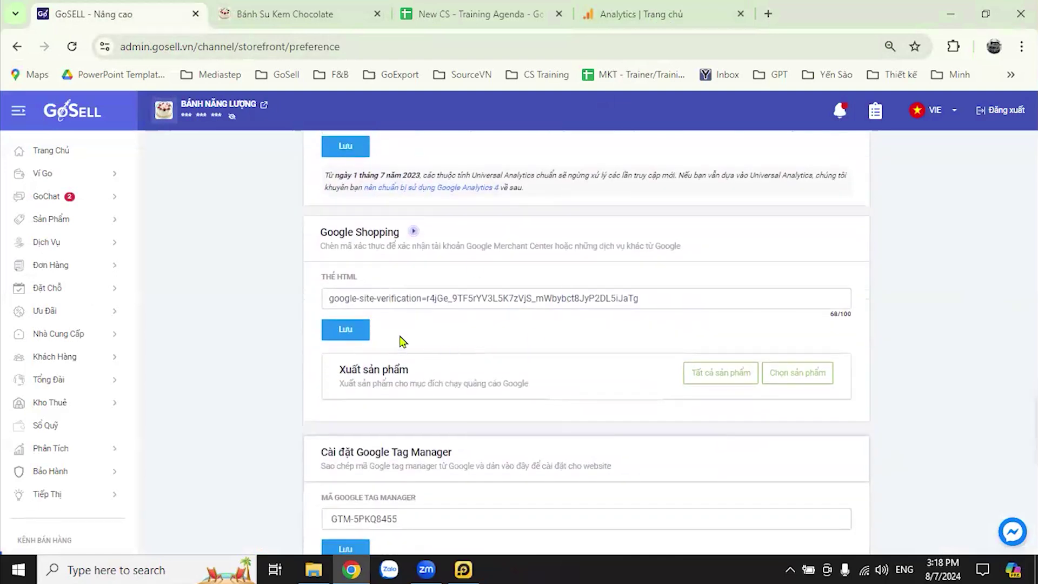
scroll(565, 302, up, 1)
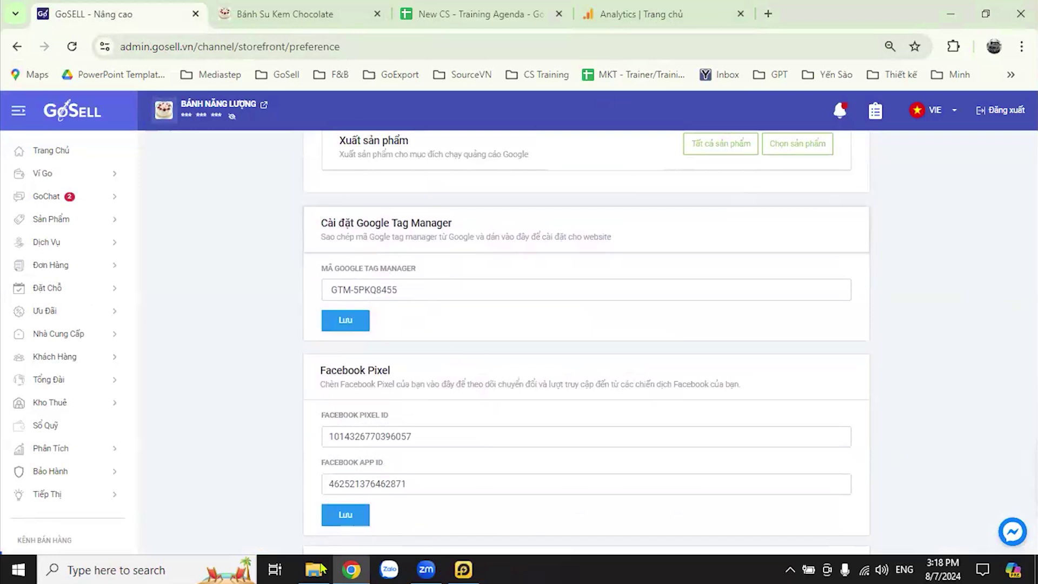
Show the Video folder with the integration training recordings and minimize its window
key(alt+Tab)
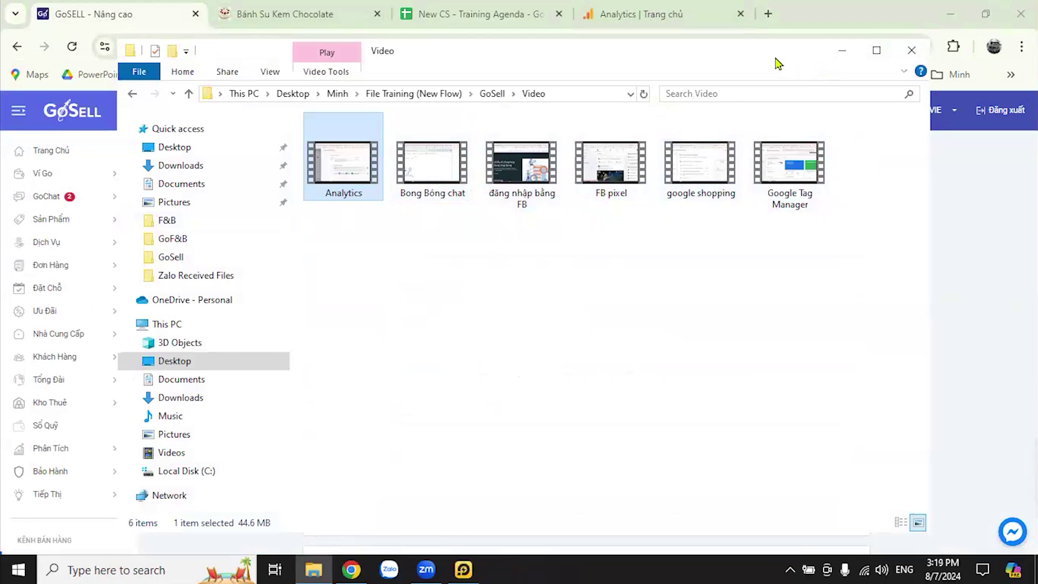
drag(776, 60, 742, 50)
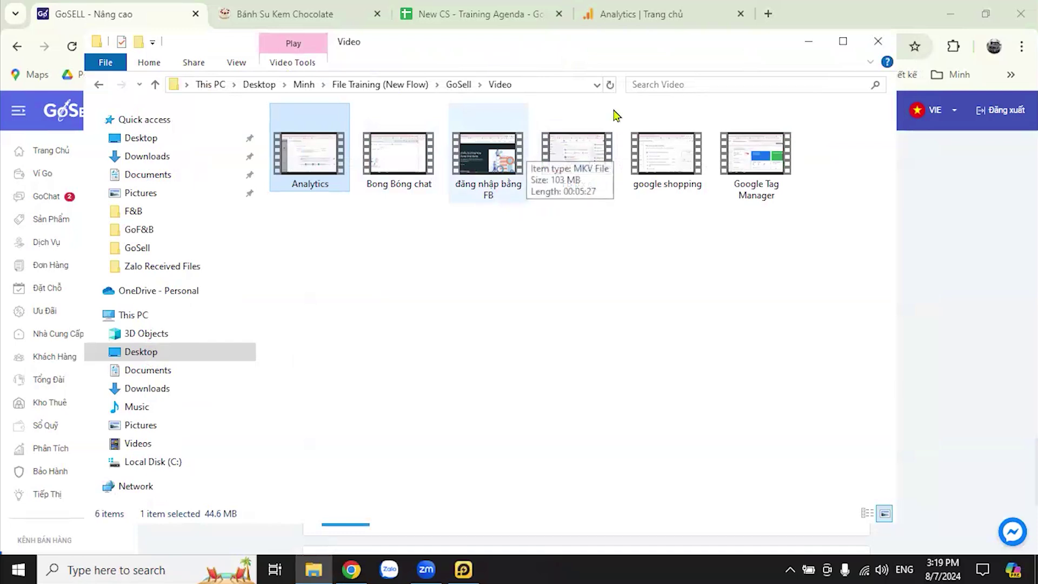
click(807, 42)
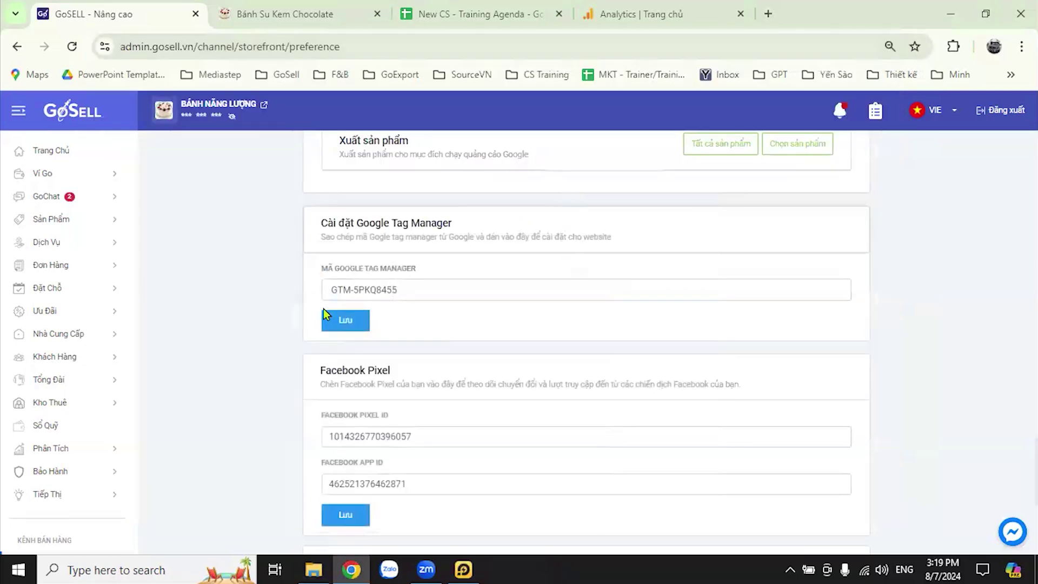
Go back to the Google Shopping section with its HTML tag and product export options
scroll(238, 324, up, 3)
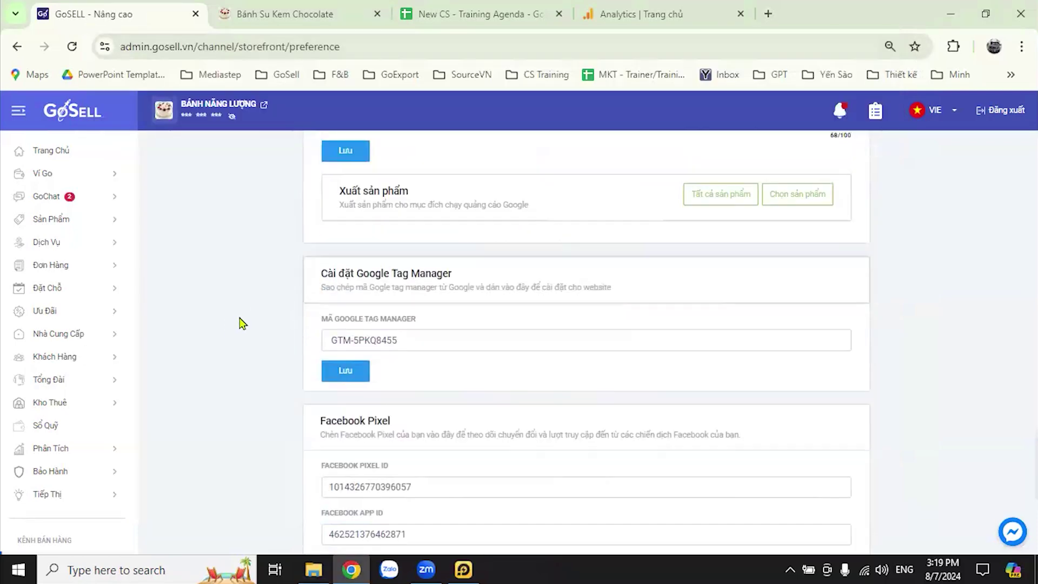
scroll(243, 343, up, 2)
scroll(259, 338, down, 1)
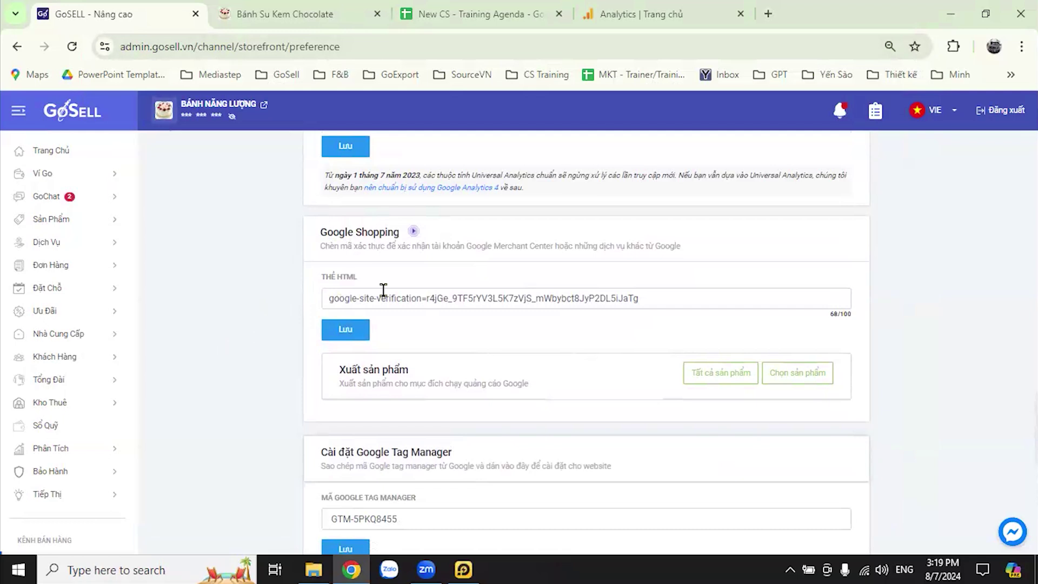
Select BÁNH MÌ BAGUETTE PHÁP and Bánh Mì Tròn - Phân Lô - Vị trí for Google Shopping export, and close the selection without exporting
click(796, 373)
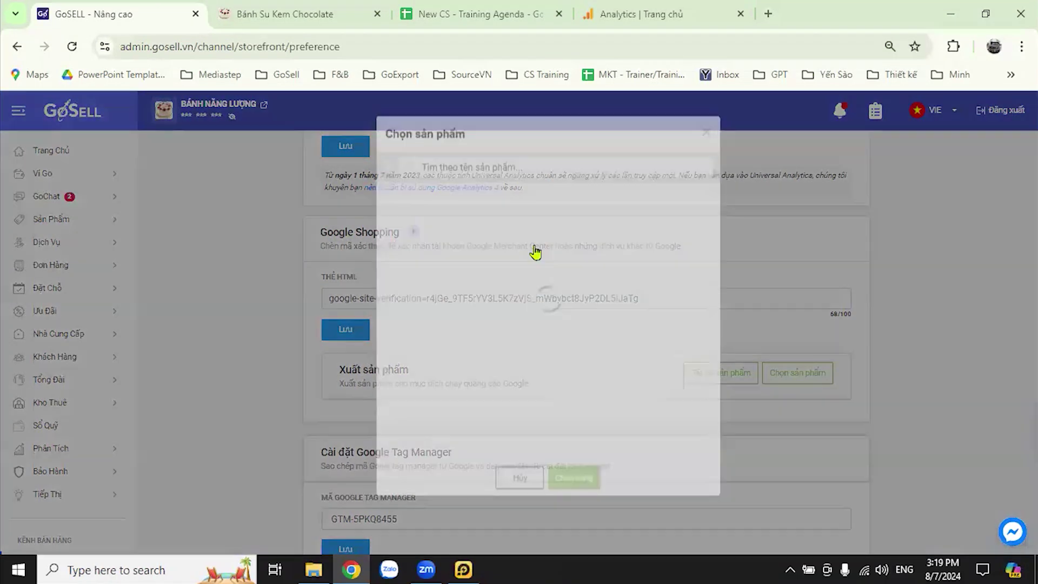
scroll(495, 273, down, 1)
scroll(495, 273, down, 5)
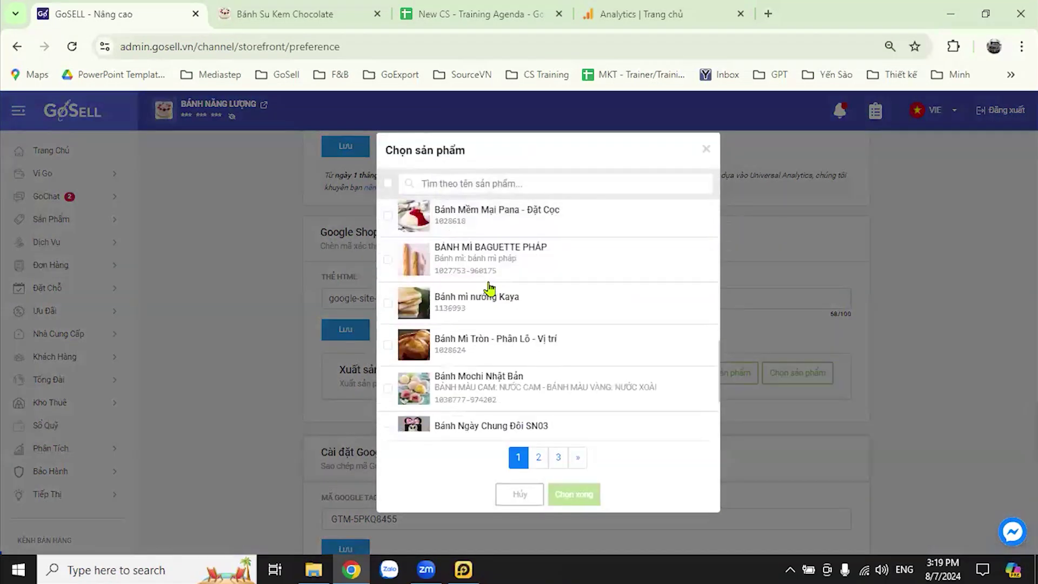
click(388, 259)
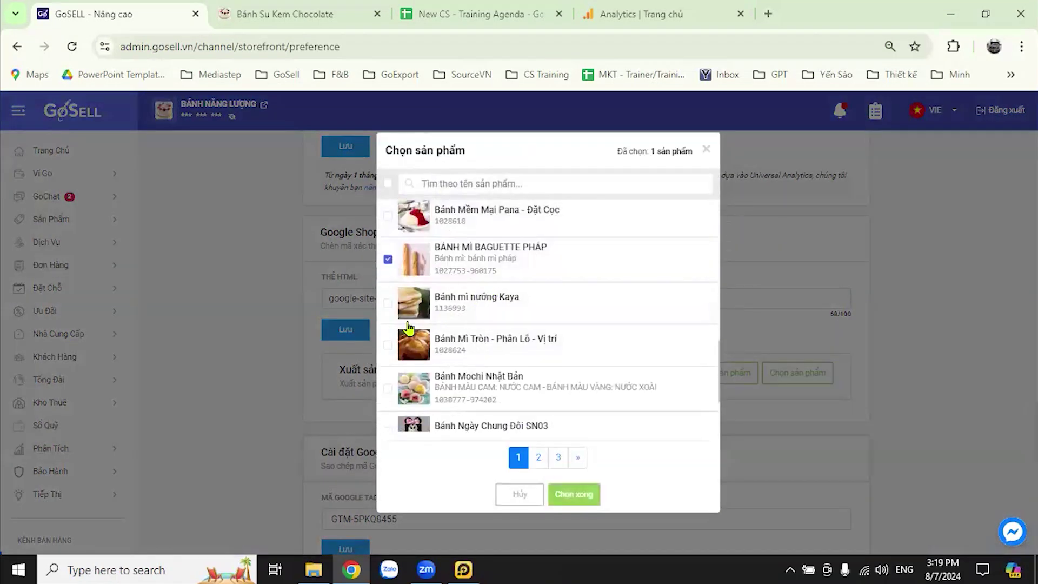
click(387, 344)
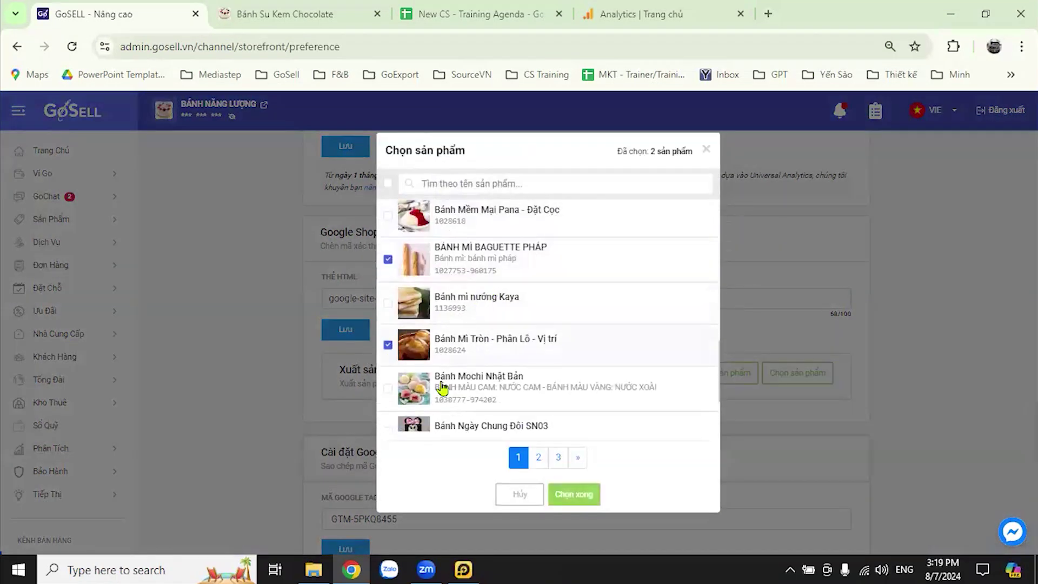
click(582, 500)
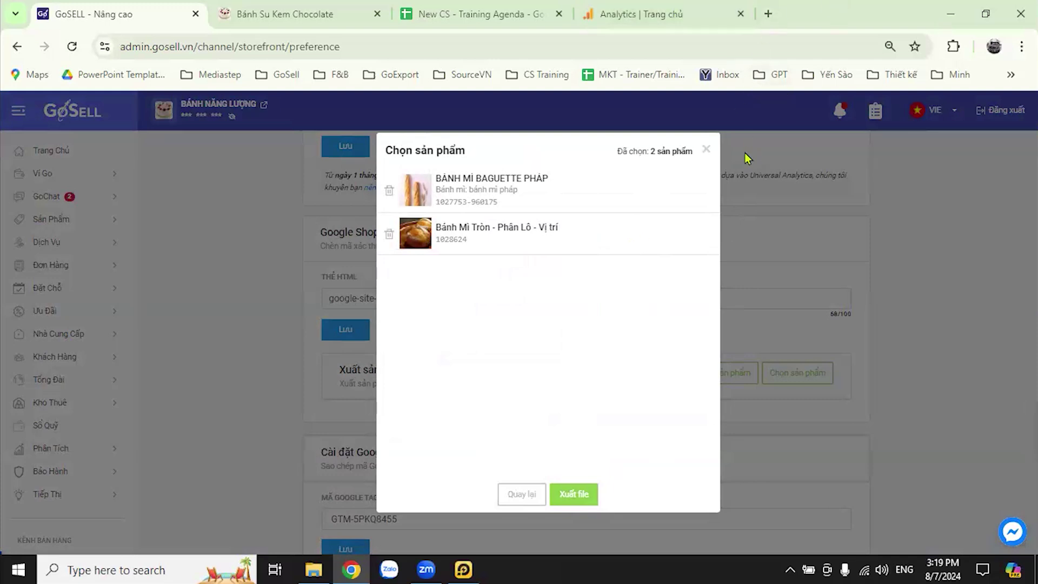
click(706, 150)
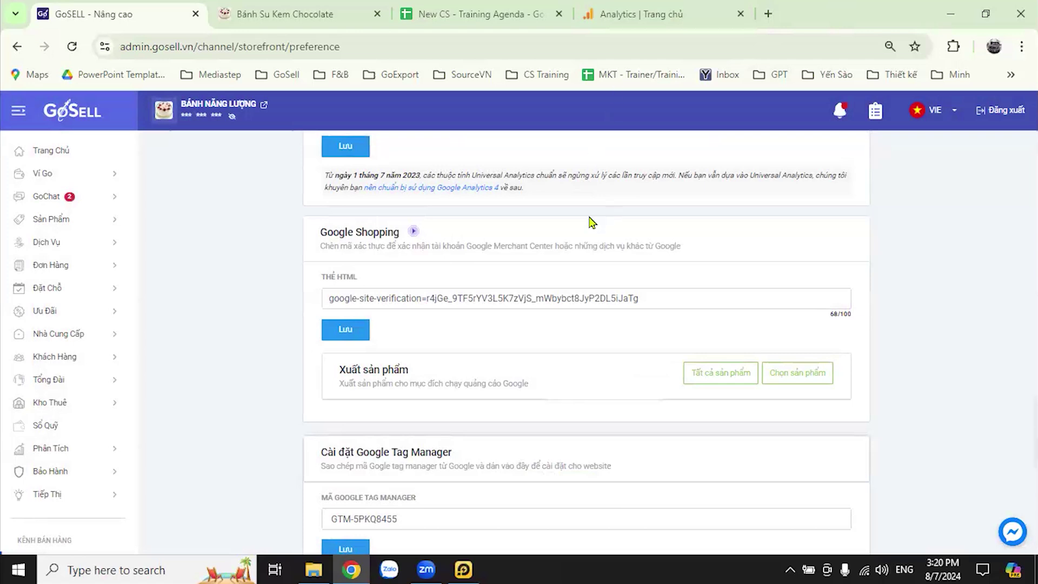
Return to the Lesson 8 training agenda and examine the Cấu hình topic with its branch, language, Shopee shop and staff features
scroll(547, 382, down, 4)
scroll(636, 355, down, 4)
scroll(757, 383, up, 10)
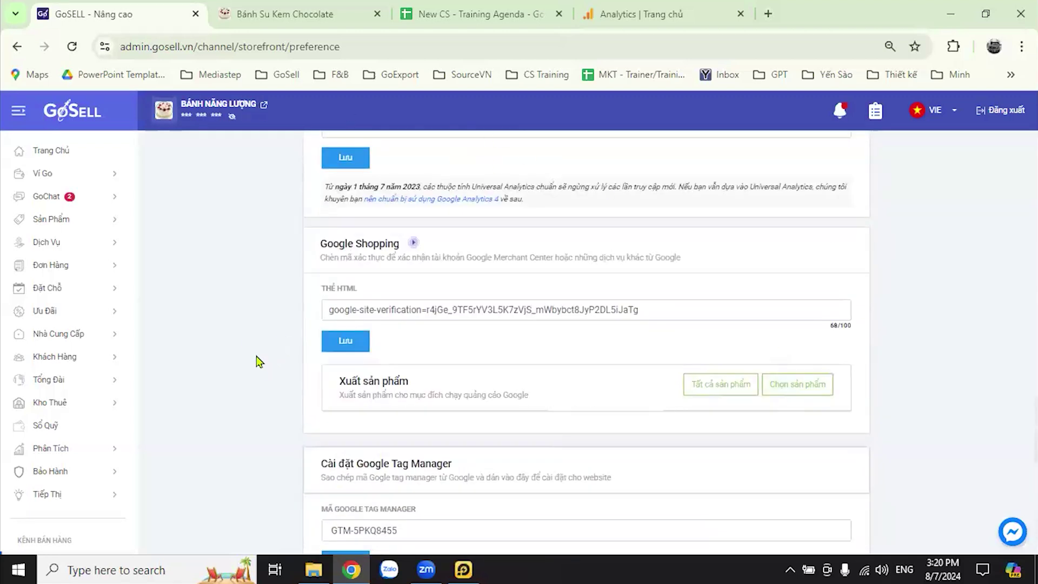
scroll(260, 361, up, 3)
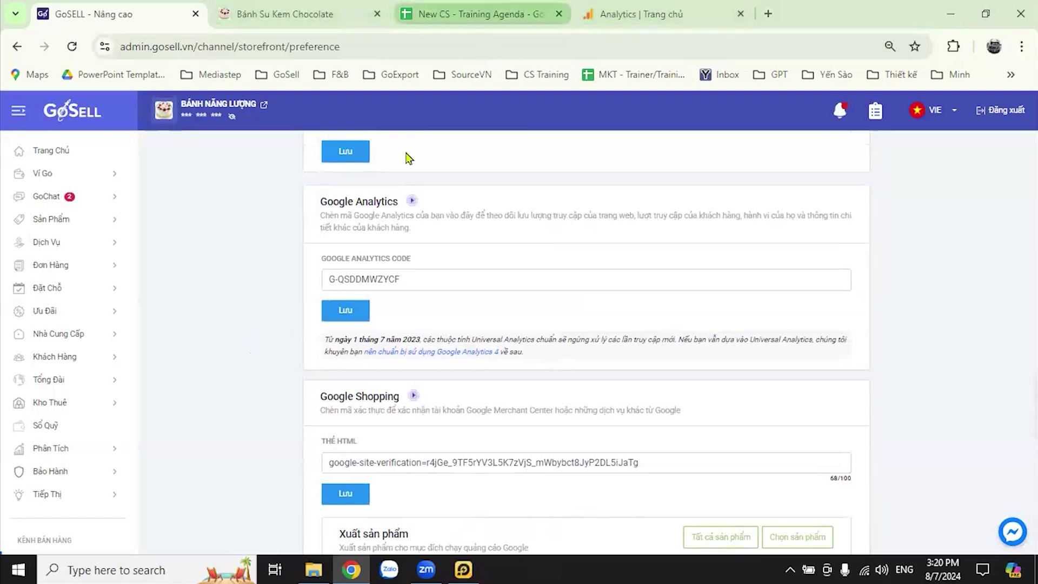
click(433, 14)
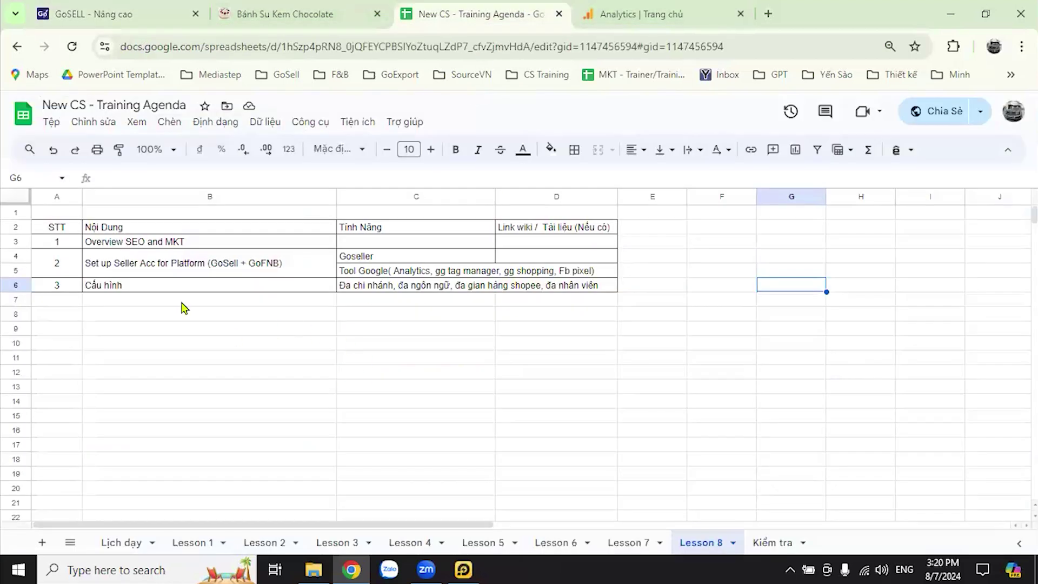
click(140, 288)
click(506, 358)
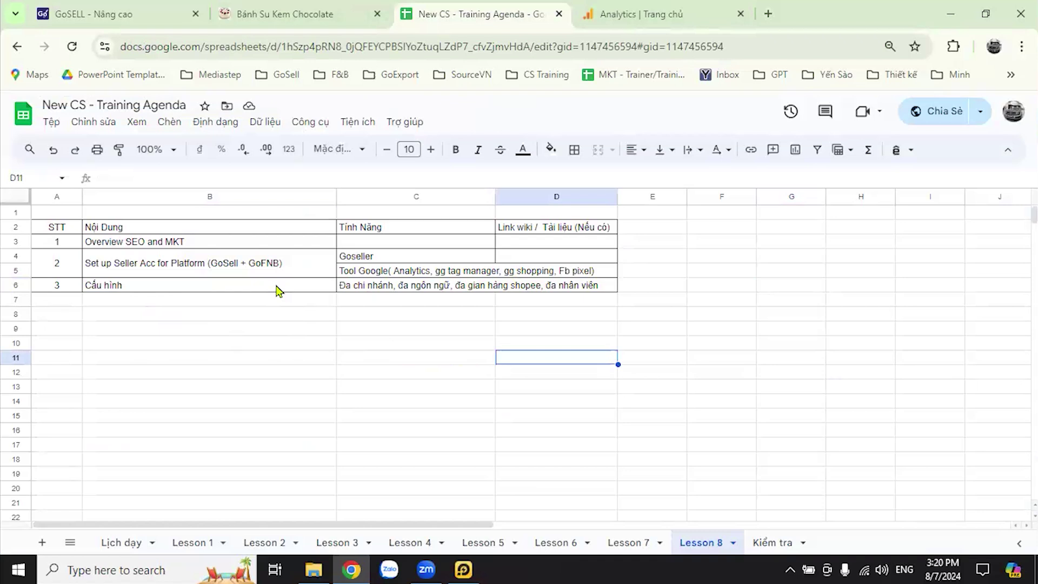
click(276, 291)
click(398, 288)
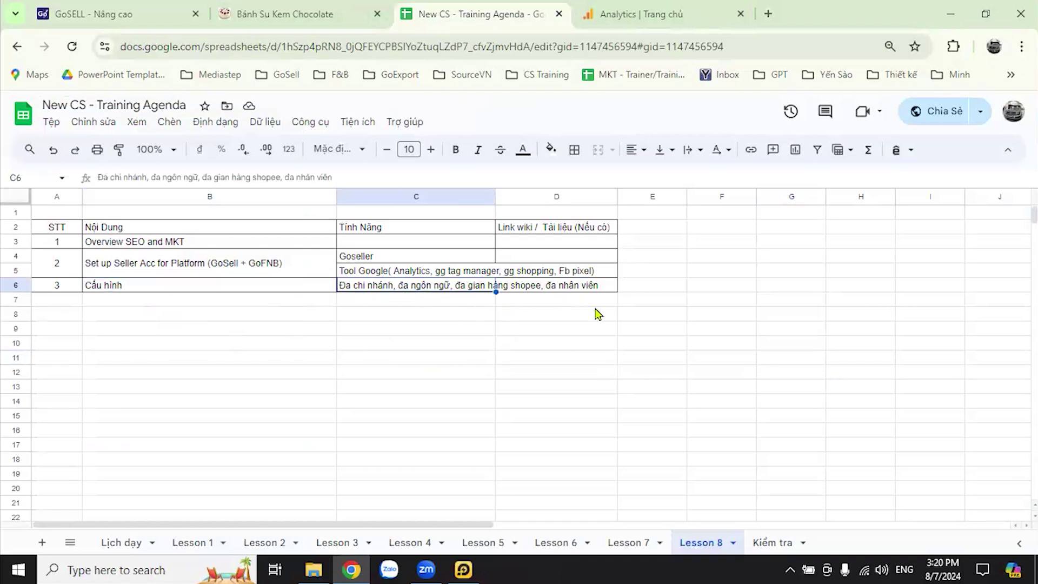
click(713, 326)
click(474, 360)
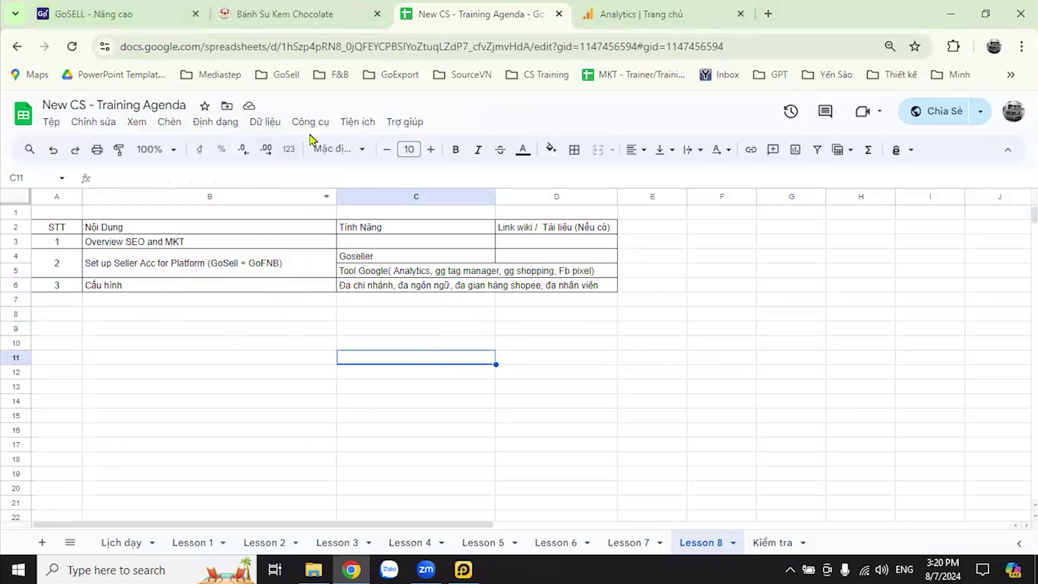
Replace the Google Analytics page with GoF&B Admin, place it beside the GoSELL page and close the Bánh Su Kem Chocolate page
click(706, 17)
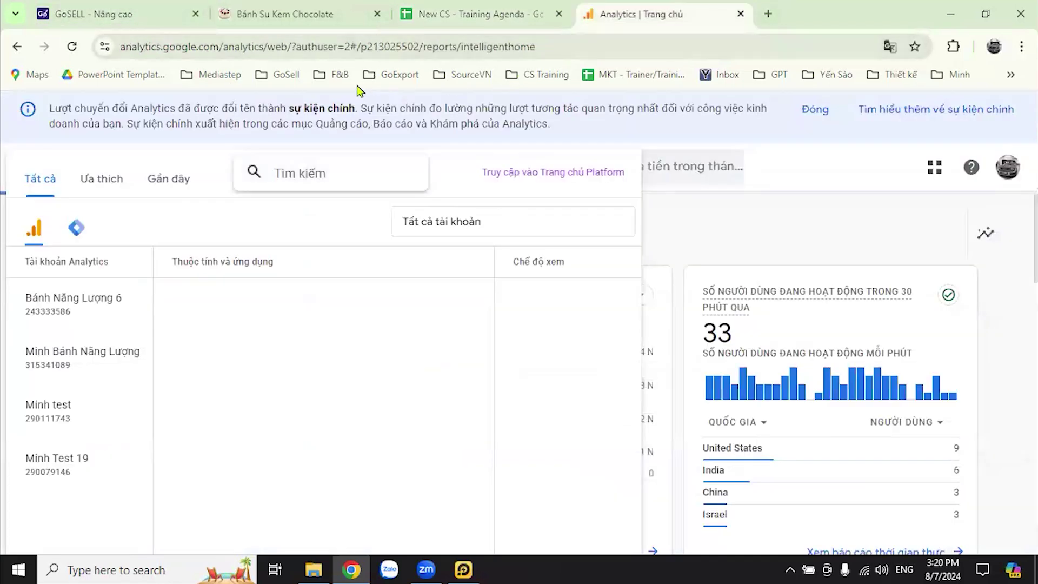
click(335, 75)
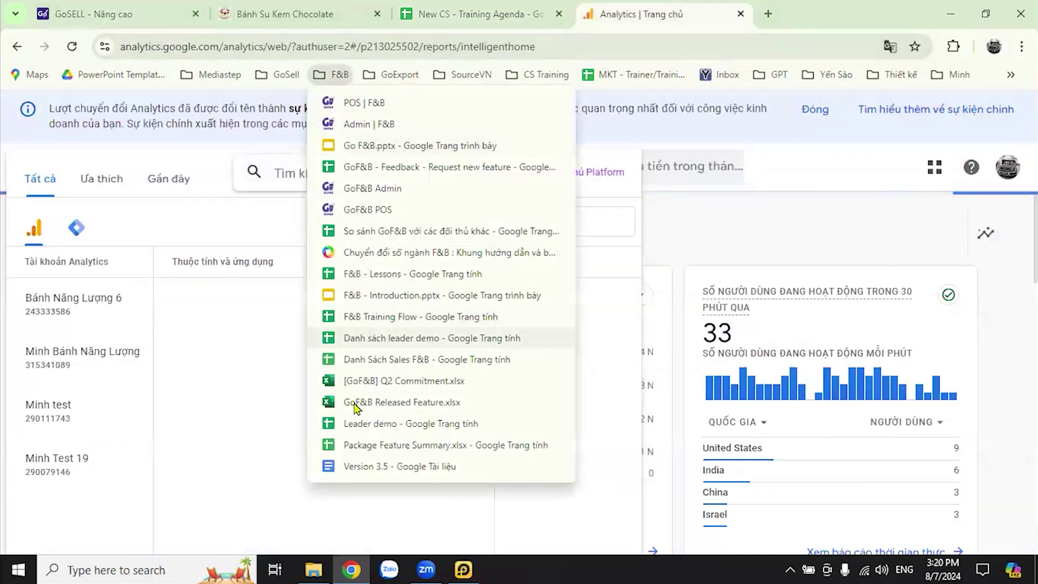
click(384, 211)
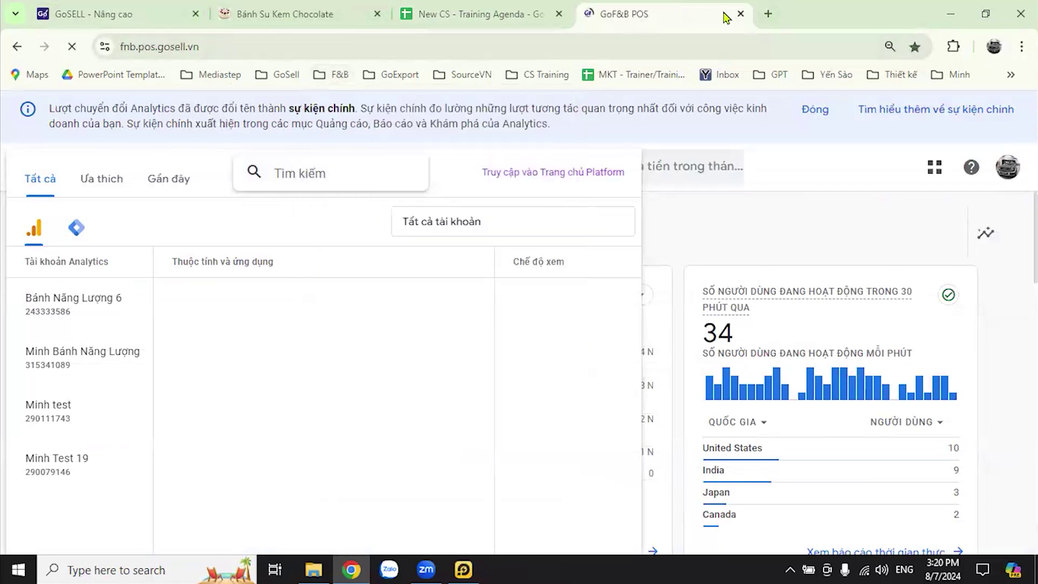
click(335, 76)
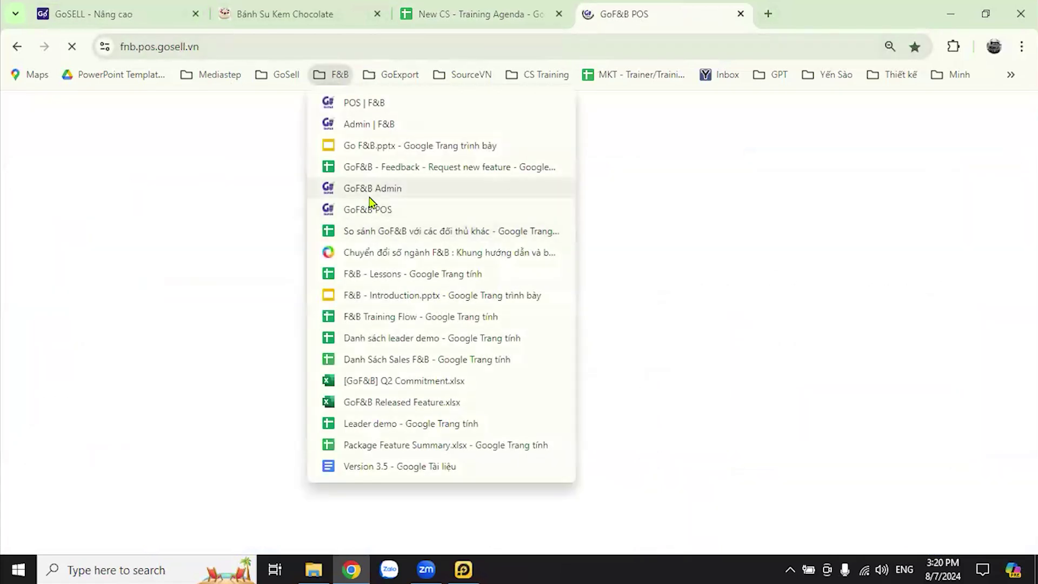
click(368, 195)
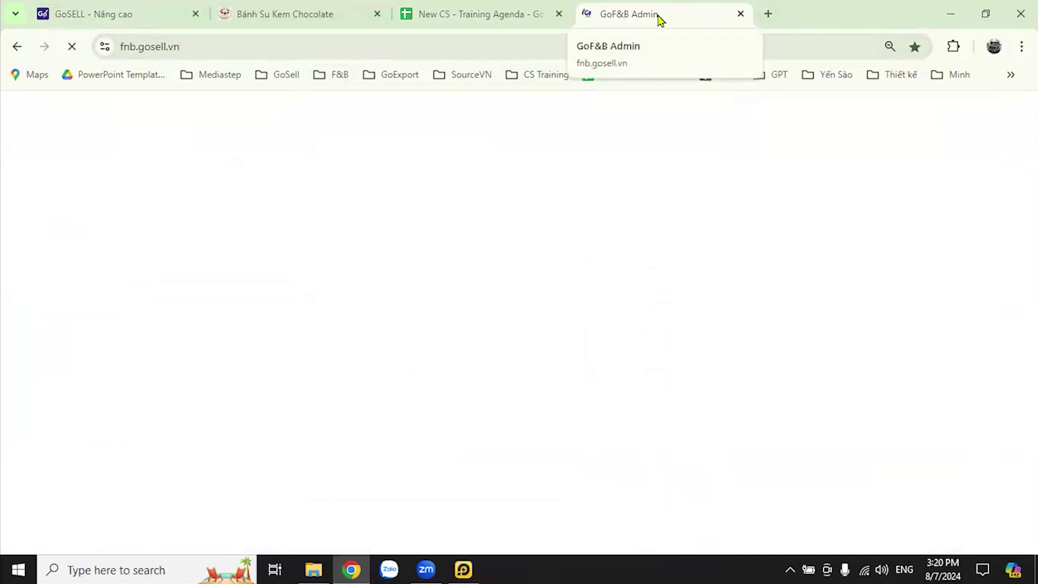
drag(660, 18, 294, 19)
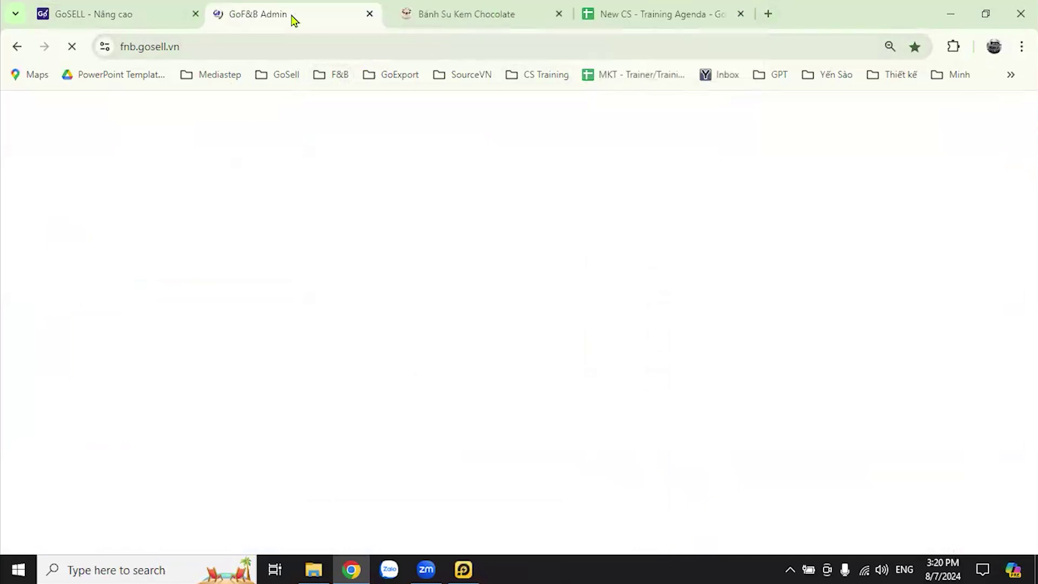
click(559, 14)
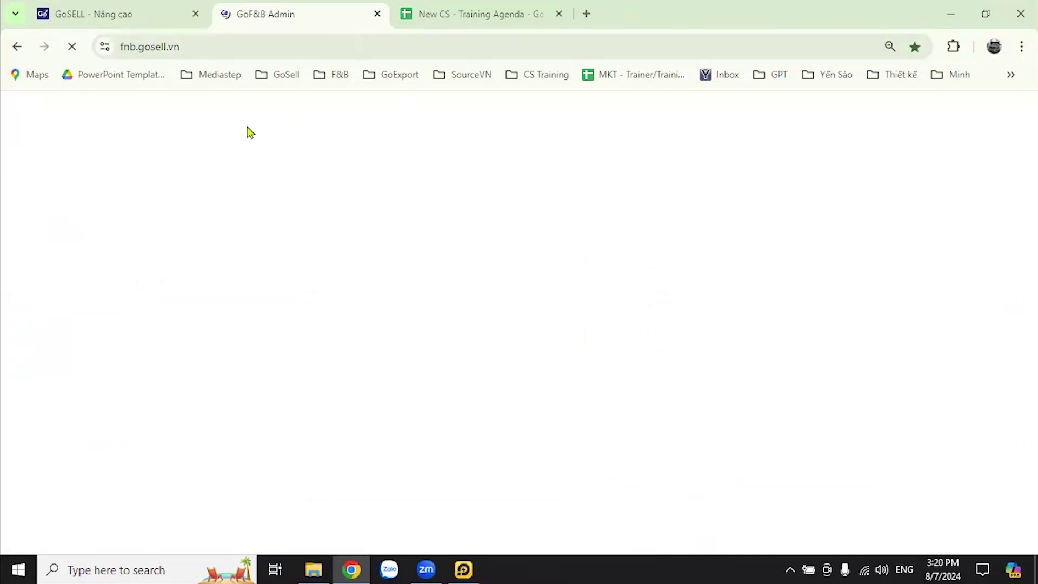
Open the GoSELL store settings and look over the account information and password change sections
click(120, 17)
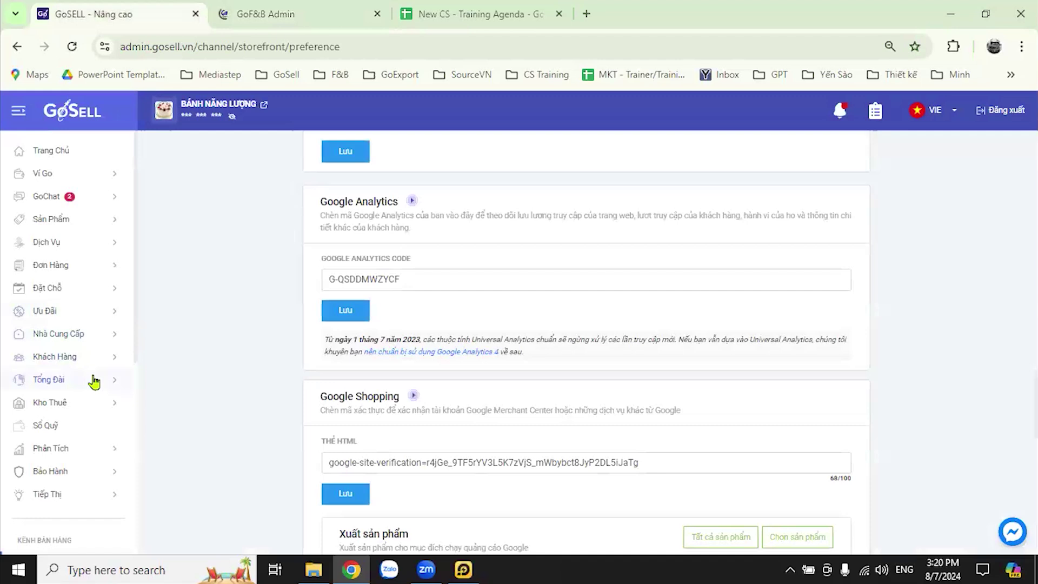
scroll(103, 395, down, 6)
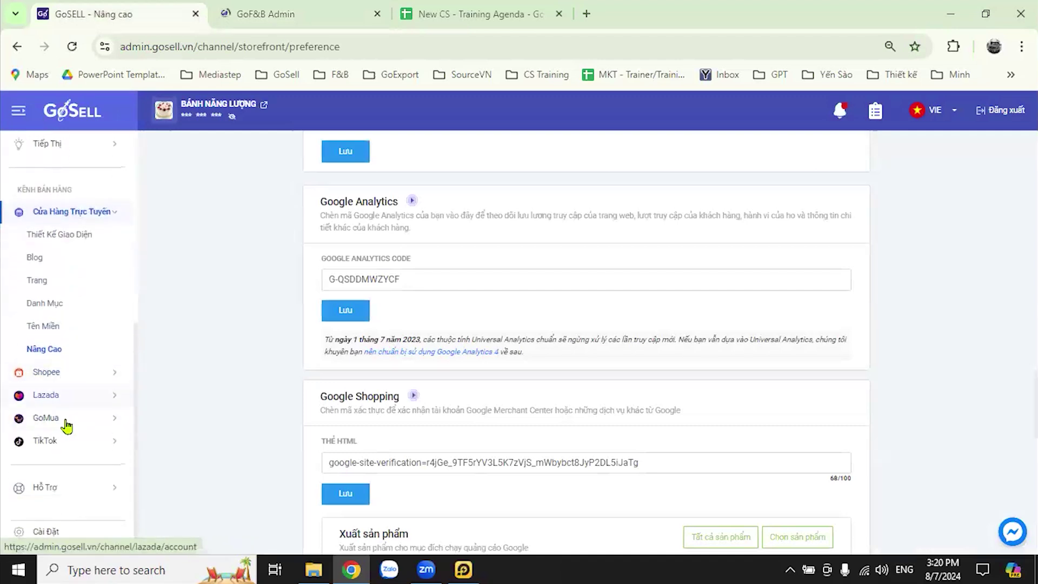
click(50, 535)
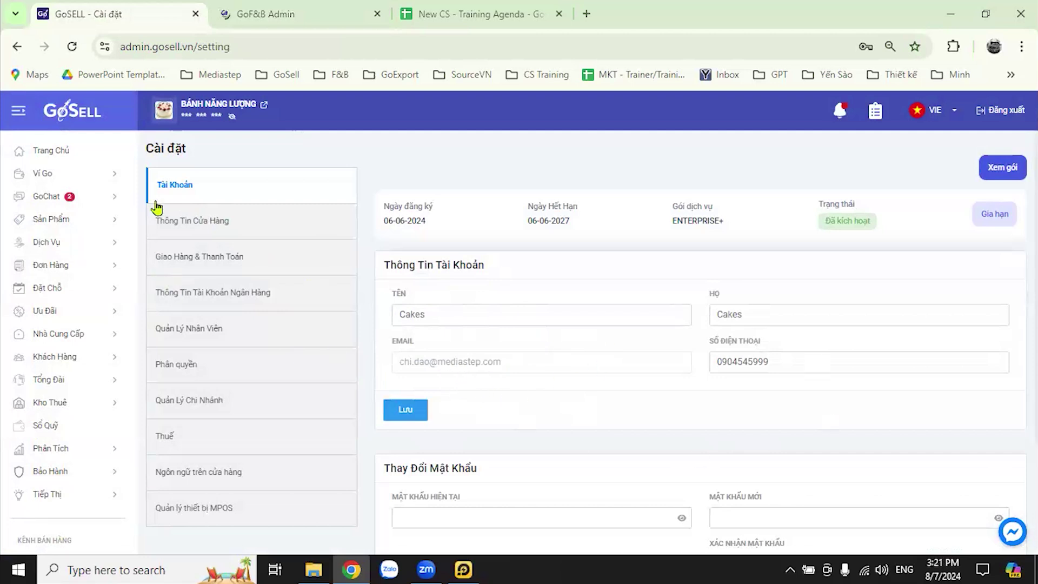
scroll(573, 367, down, 3)
scroll(781, 517, up, 3)
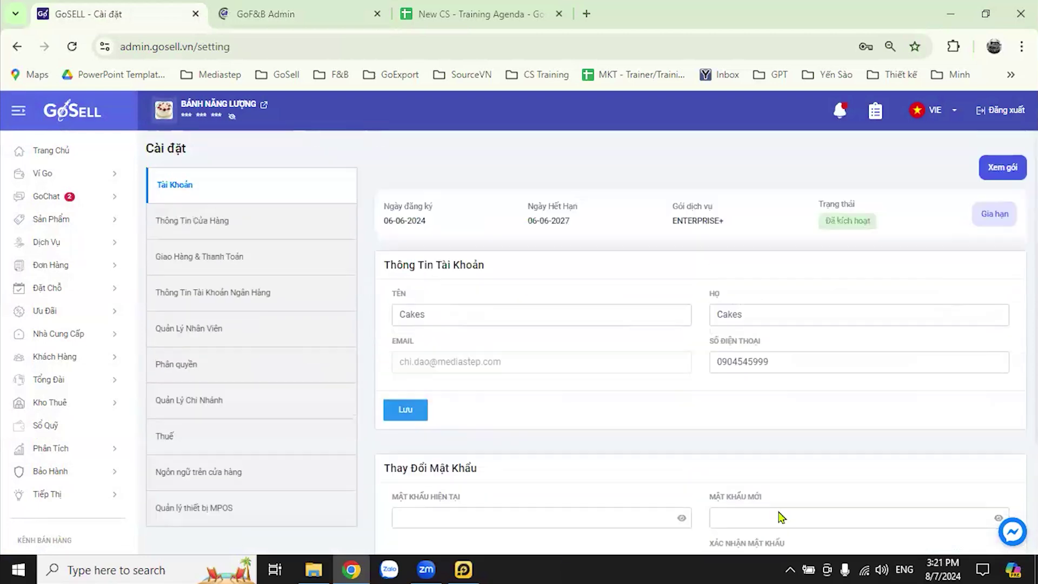
Show the store information, delivery and payment, and bank account sections of the GoSELL settings
click(216, 221)
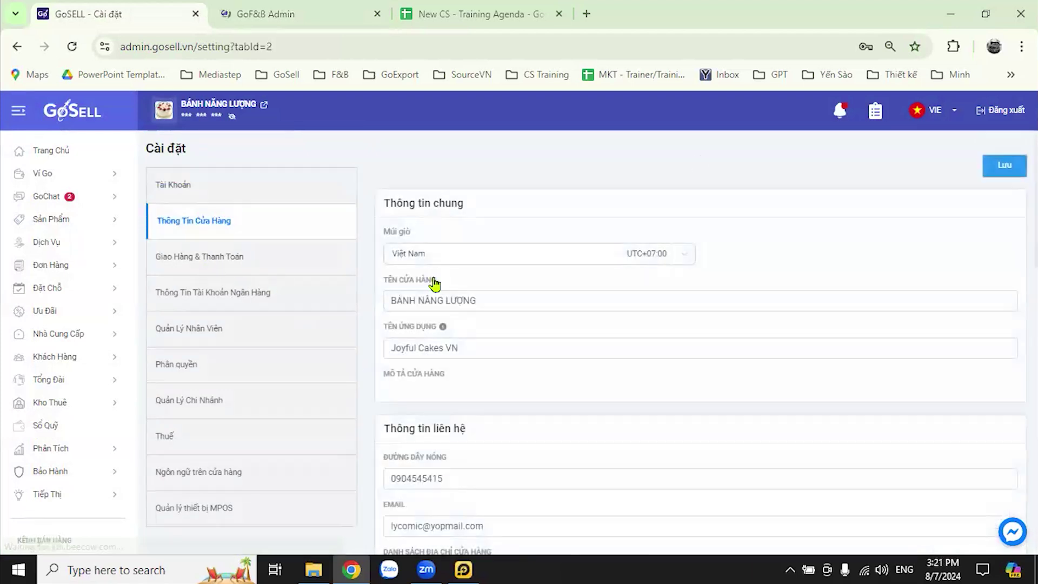
click(333, 257)
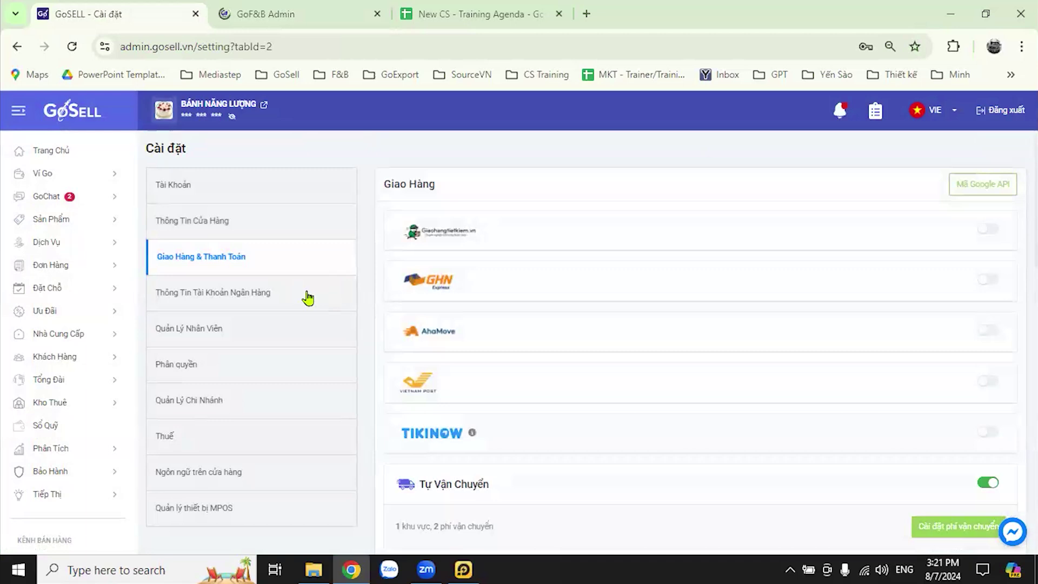
click(239, 307)
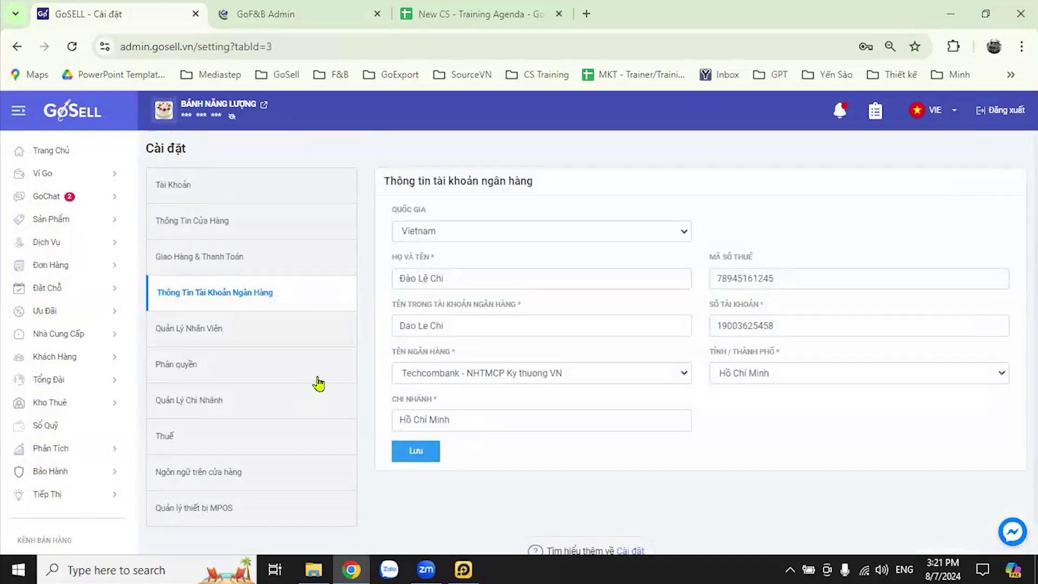
Show the staff management, permission groups and branch management sections of the store settings
click(219, 338)
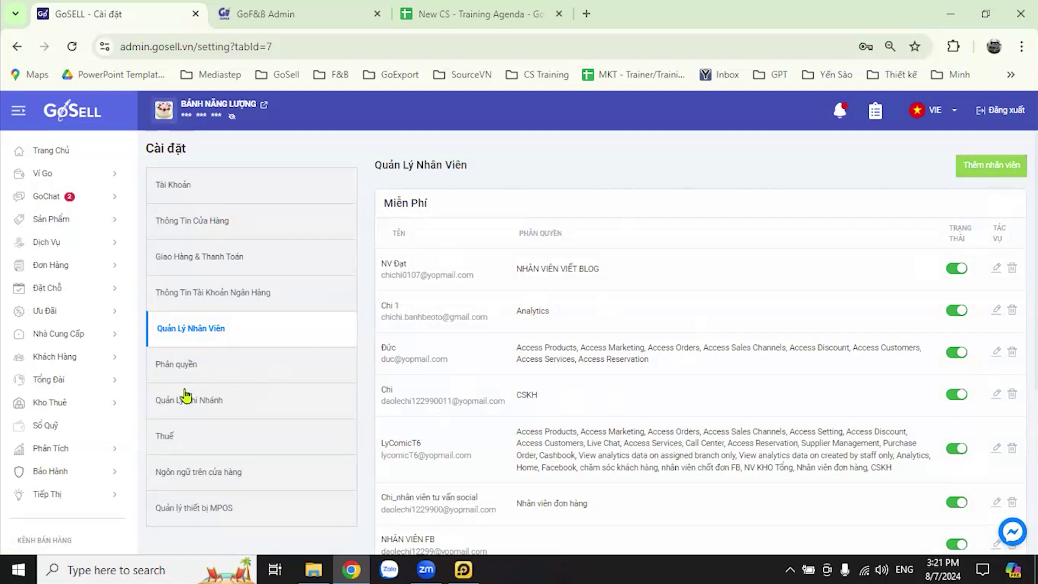
click(186, 370)
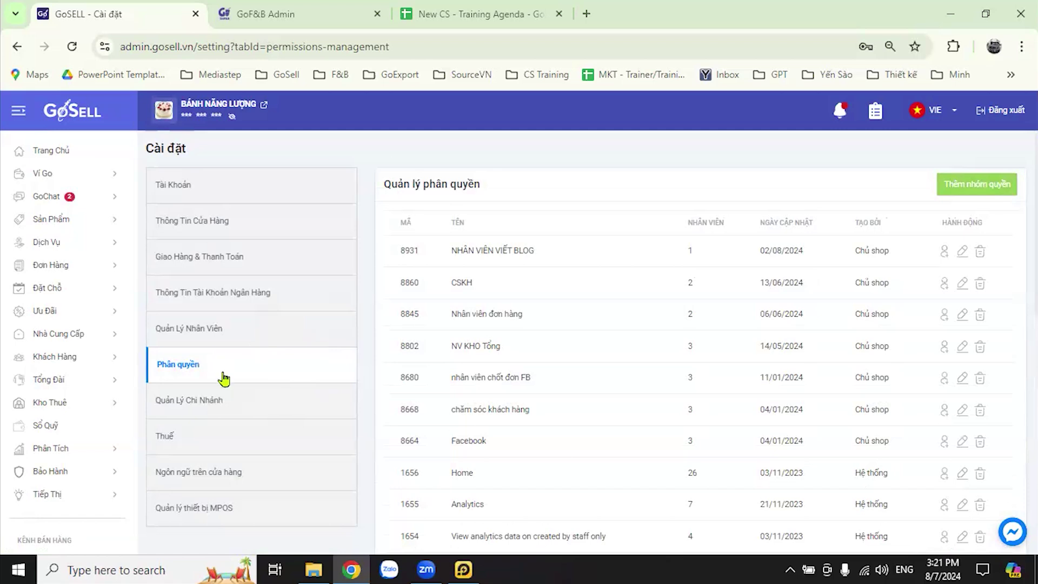
click(220, 405)
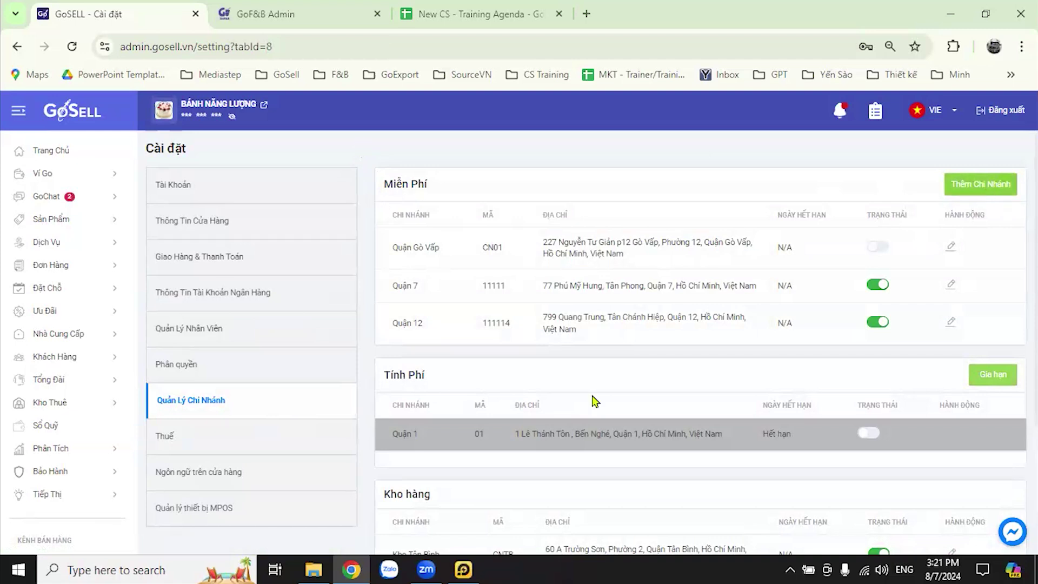
scroll(232, 412, down, 3)
Look over the store's tax settings and the storefront language settings with their translated languages
click(188, 264)
scroll(357, 330, down, 1)
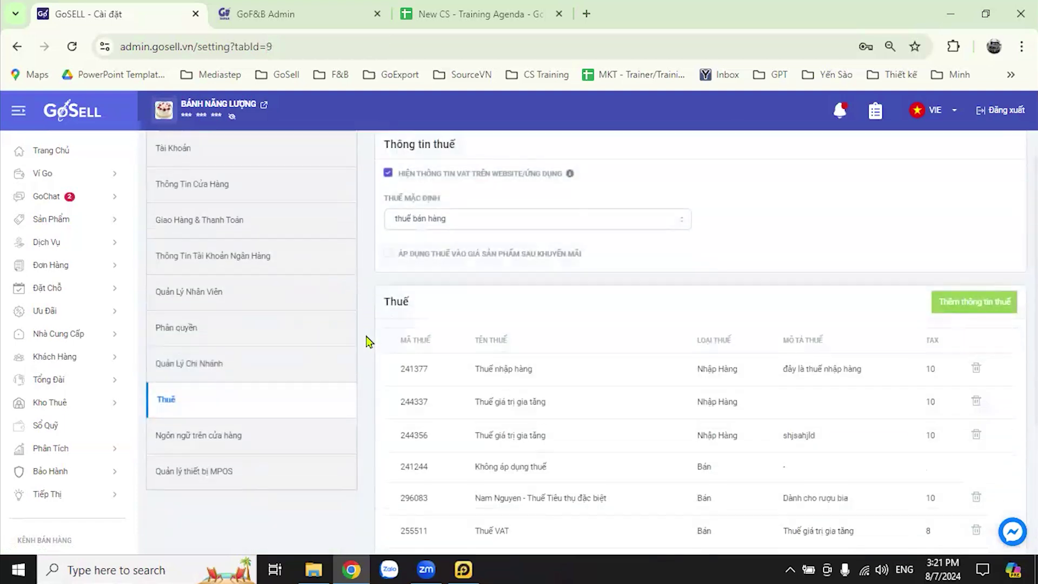
scroll(366, 341, down, 3)
click(210, 255)
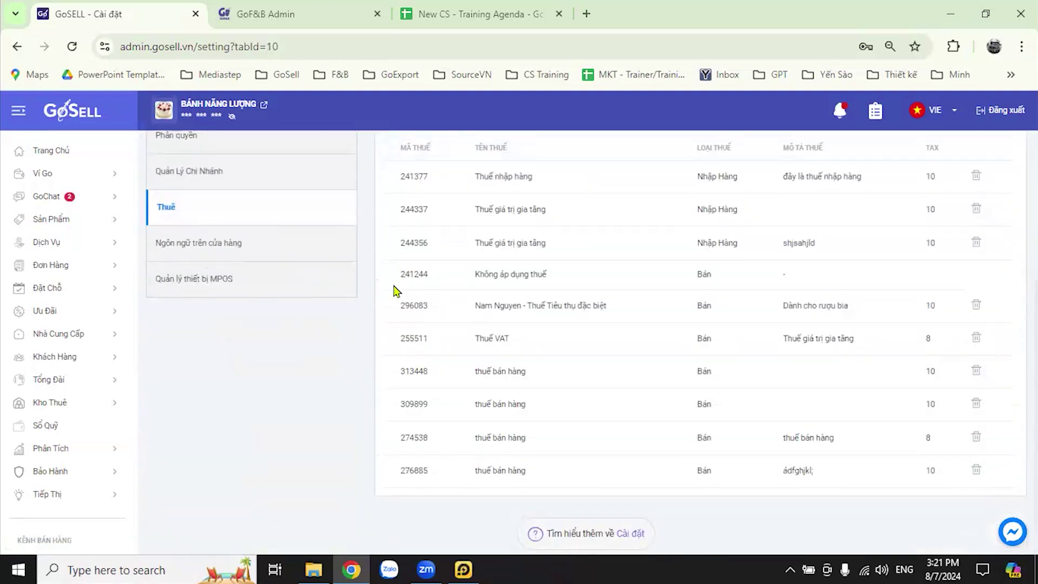
scroll(292, 415, down, 3)
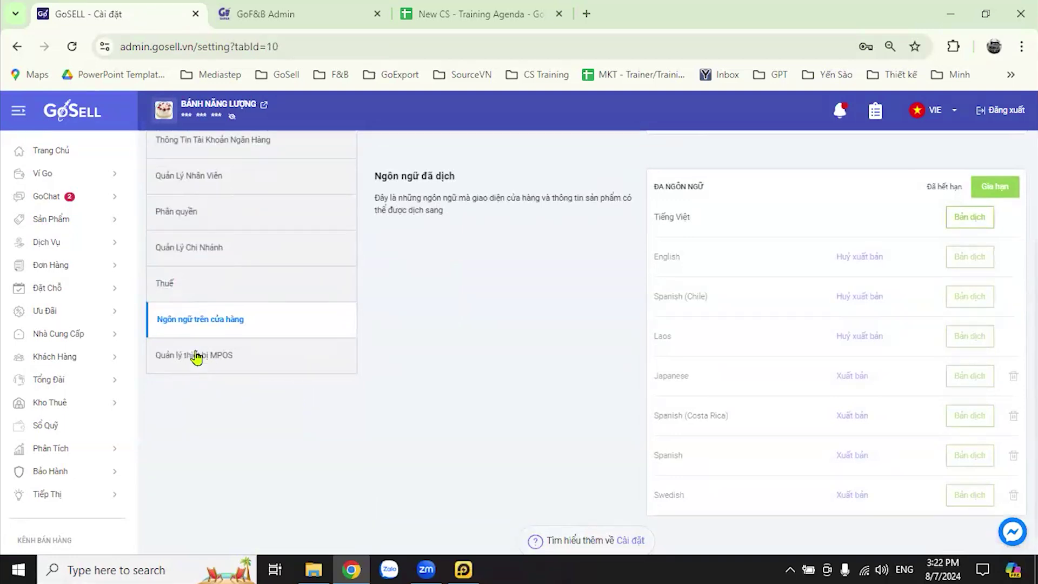
Locate the Cài Đặt entry in GoSELL and switch to the GoF&B Admin home page
scroll(357, 417, up, 3)
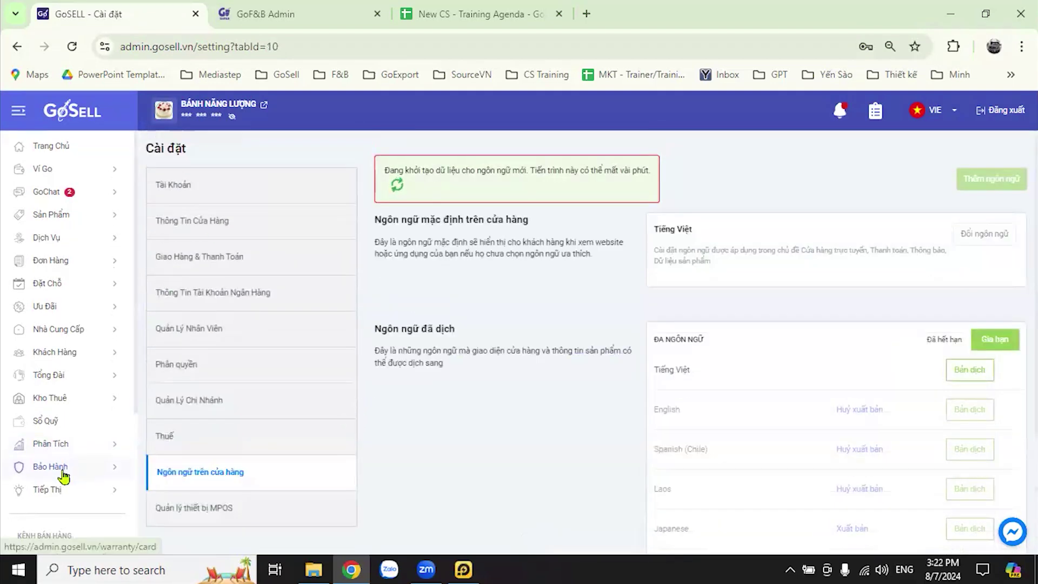
scroll(62, 477, down, 4)
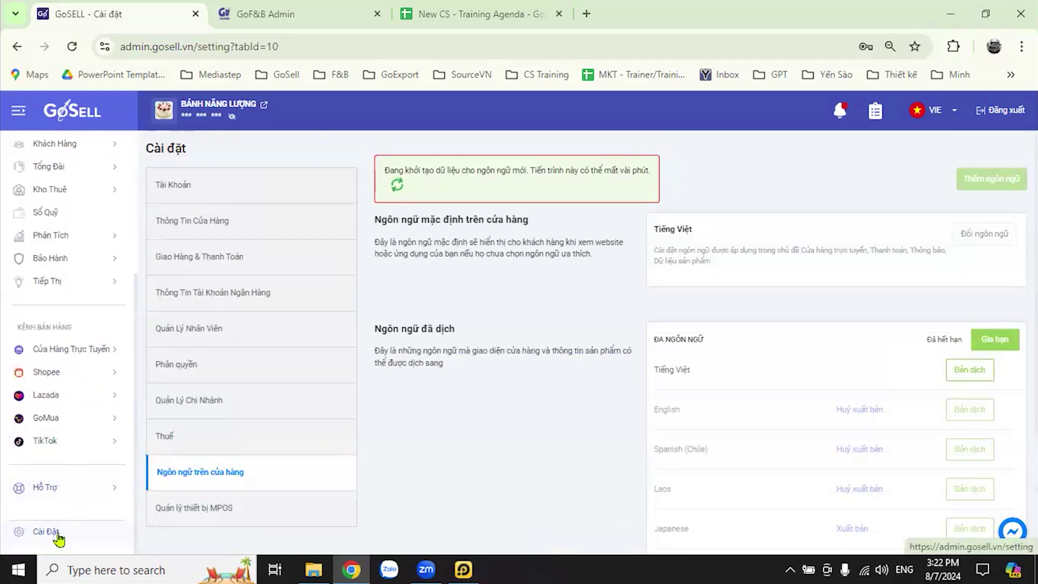
click(262, 14)
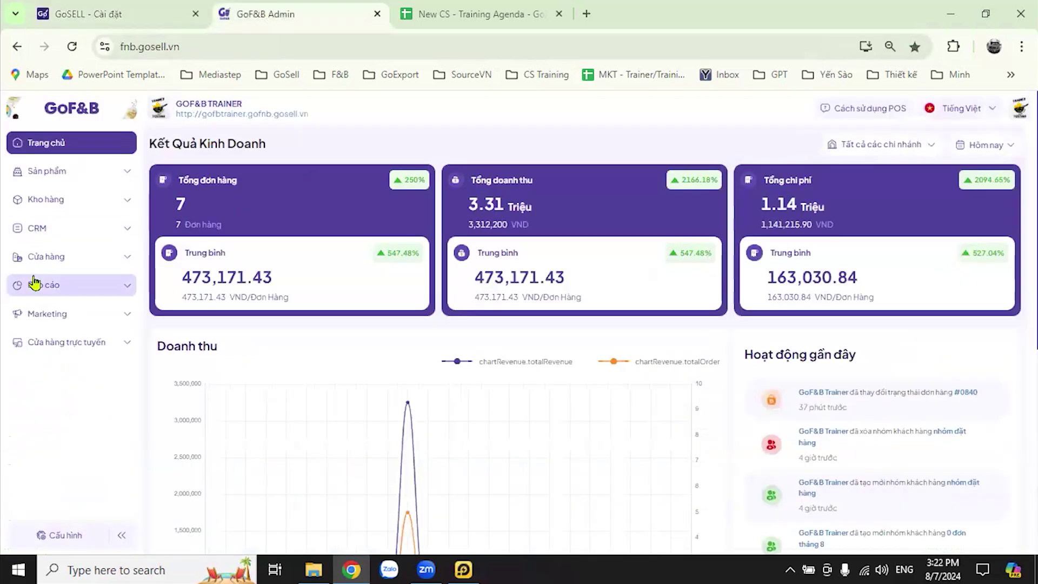
Show the general store configuration in GoF&B, and the Cửa hàng section with its table area, branch, staff and tax entries
click(62, 535)
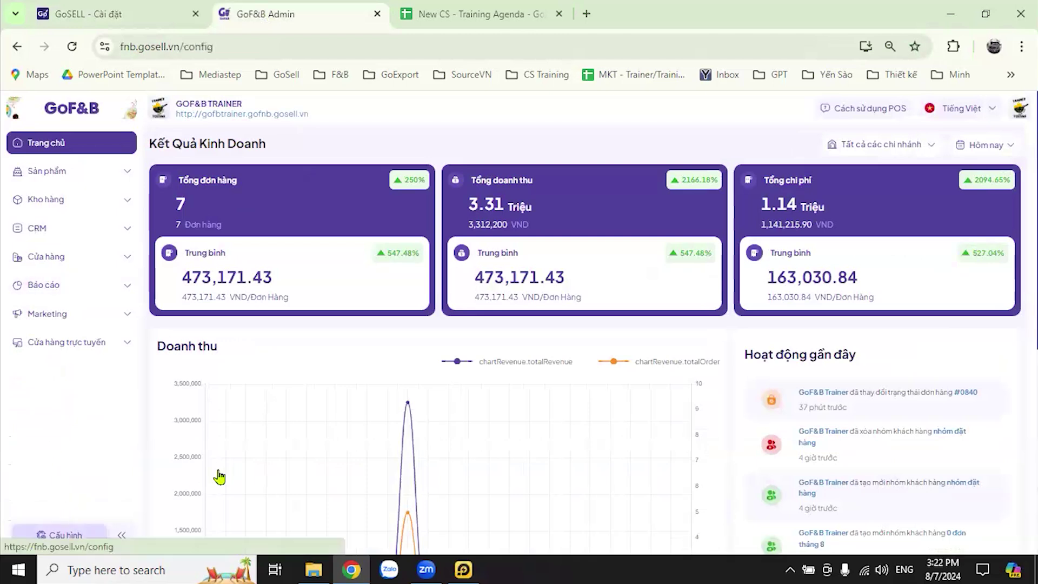
scroll(76, 505, down, 3)
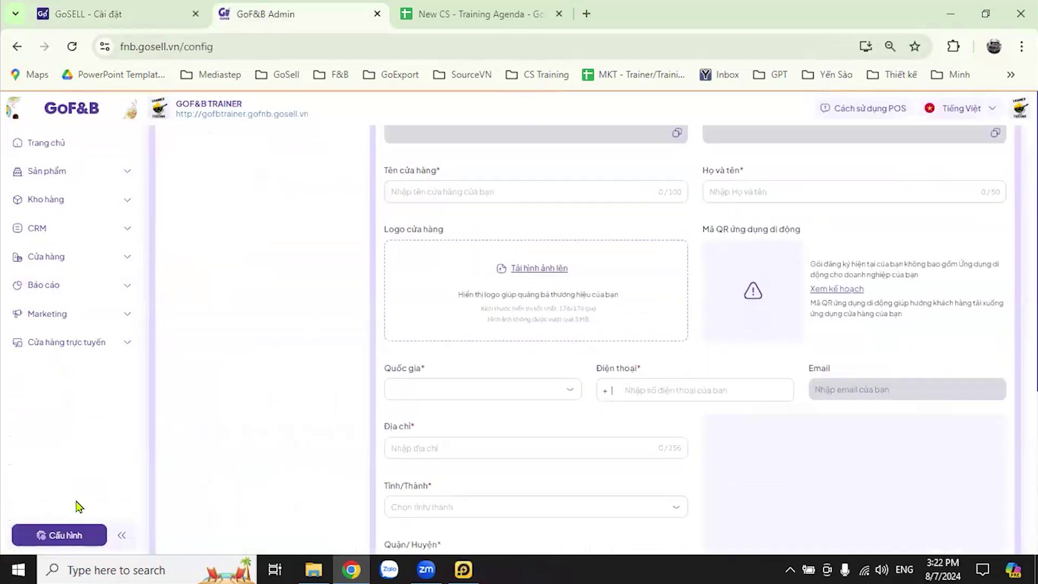
click(74, 533)
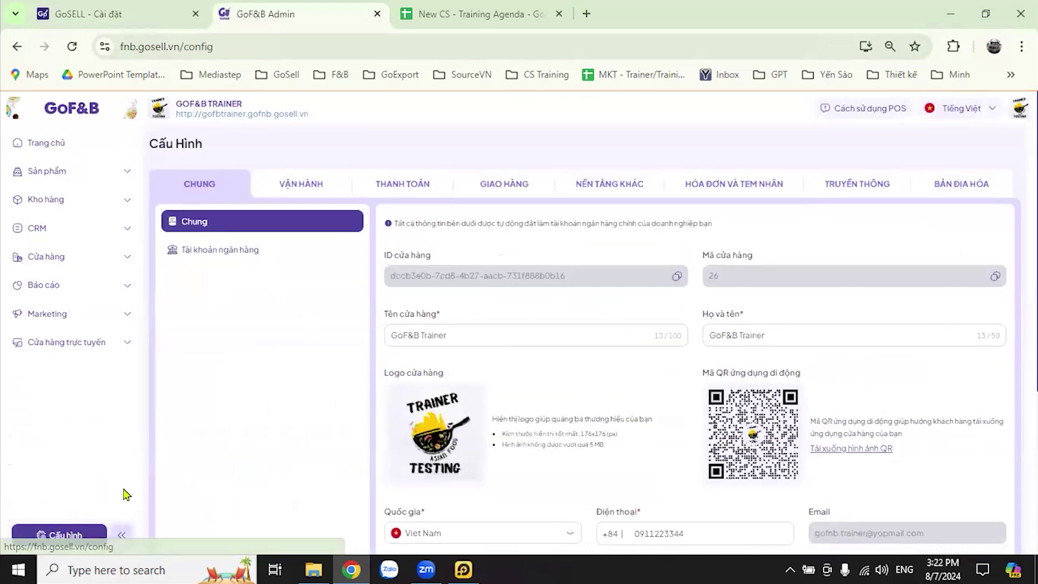
click(66, 259)
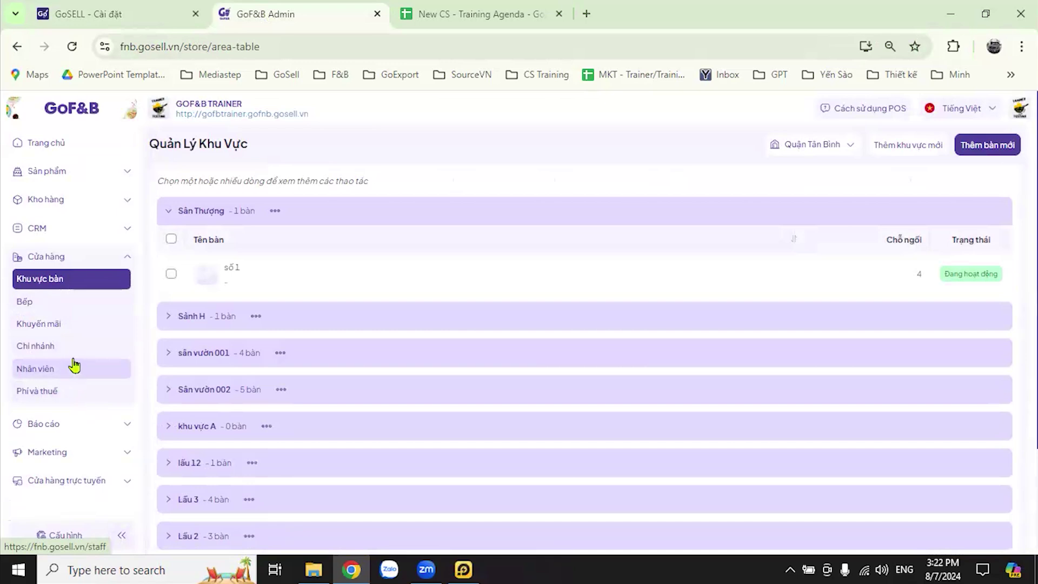
scroll(72, 364, down, 3)
Go through the Cấu Hình sections for operation, payment, delivery, other platforms, bills and labels, and communications
click(64, 535)
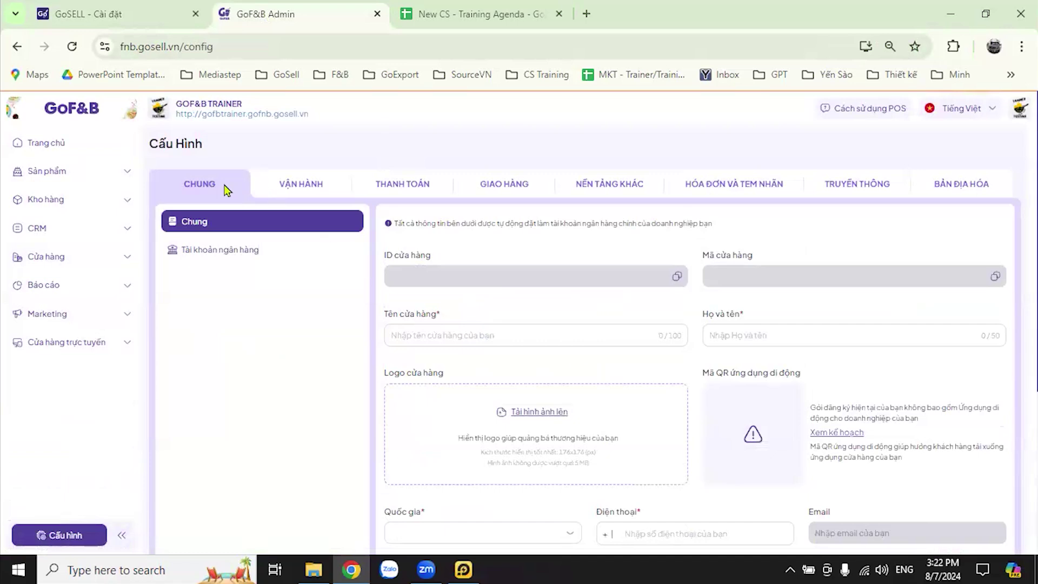
click(299, 185)
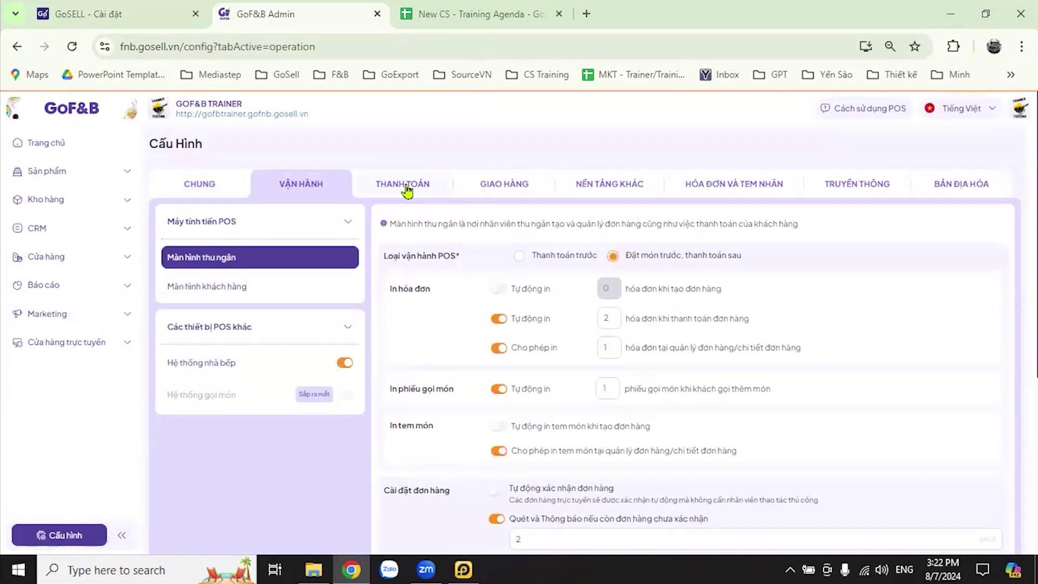
click(407, 189)
click(503, 185)
click(592, 185)
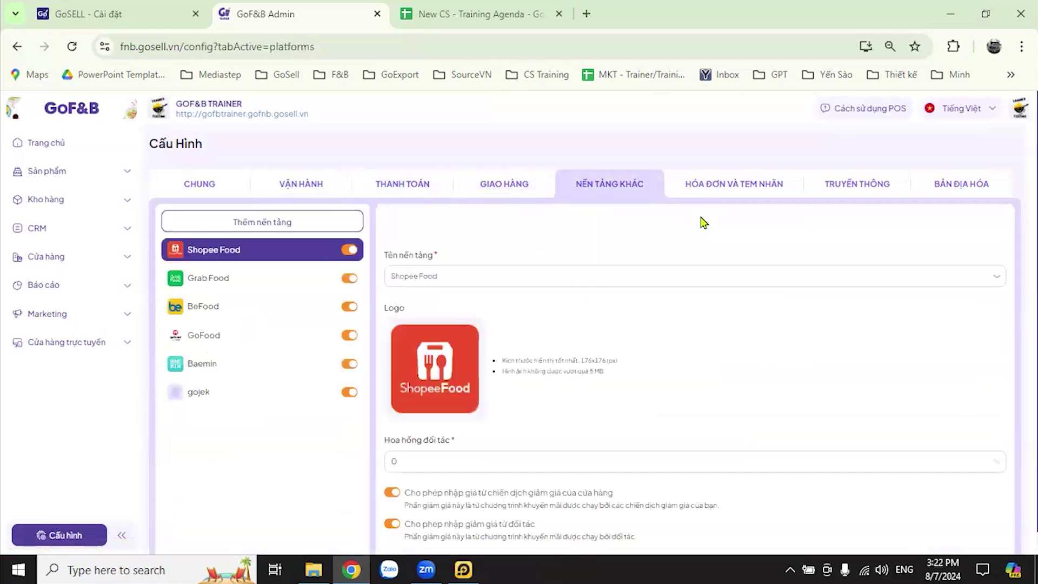
click(702, 195)
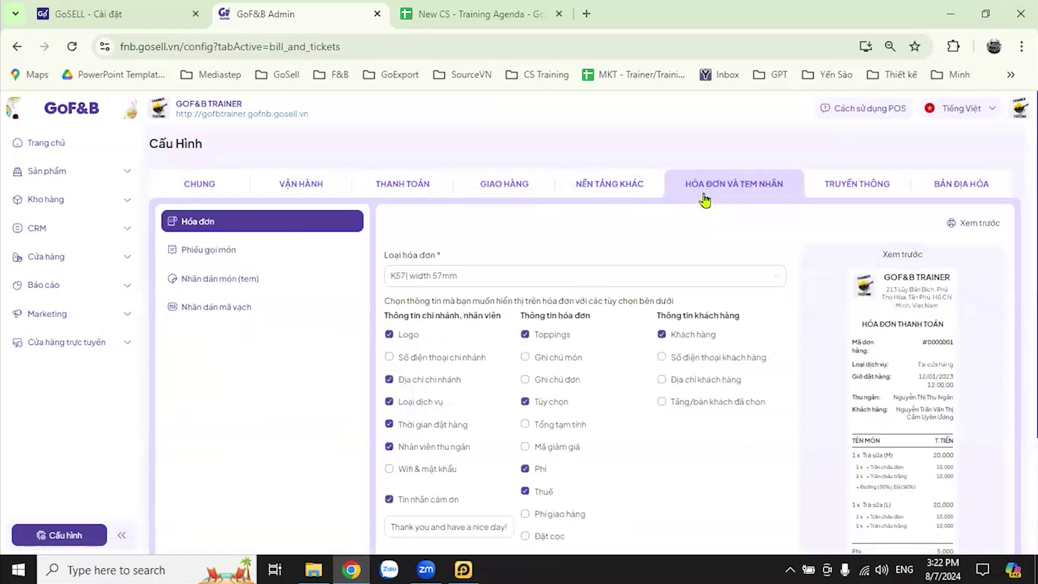
click(841, 192)
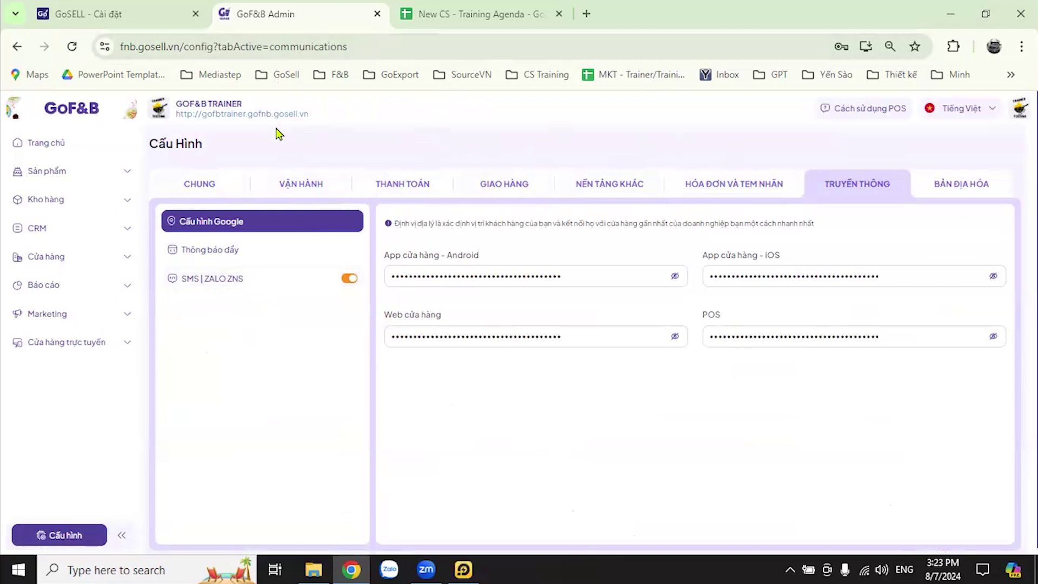
Review the payment methods again, along with the distance-based delivery fees of Shop tự giao hàng
click(417, 187)
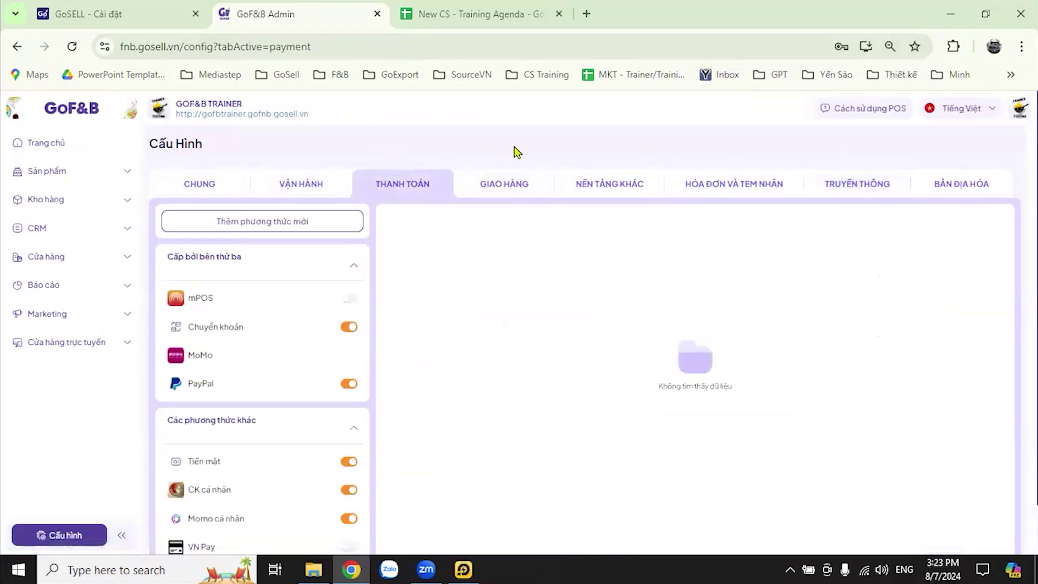
click(513, 190)
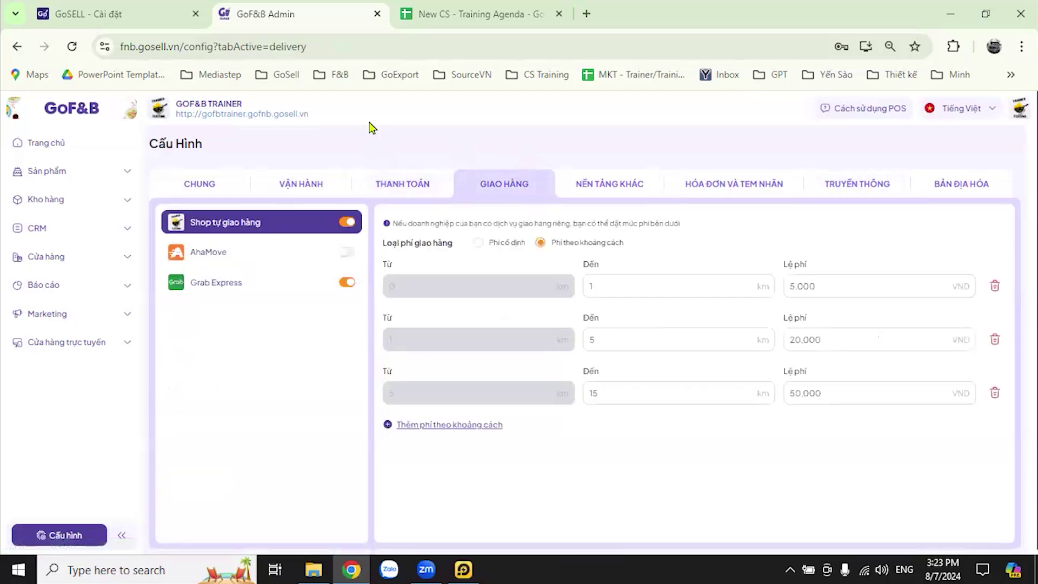
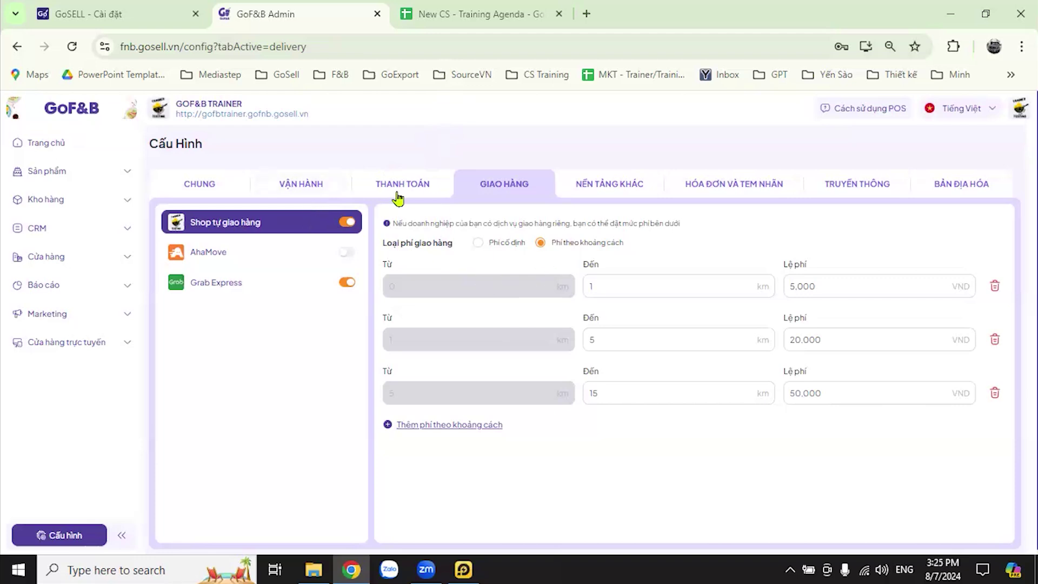
scroll(656, 408, down, 1)
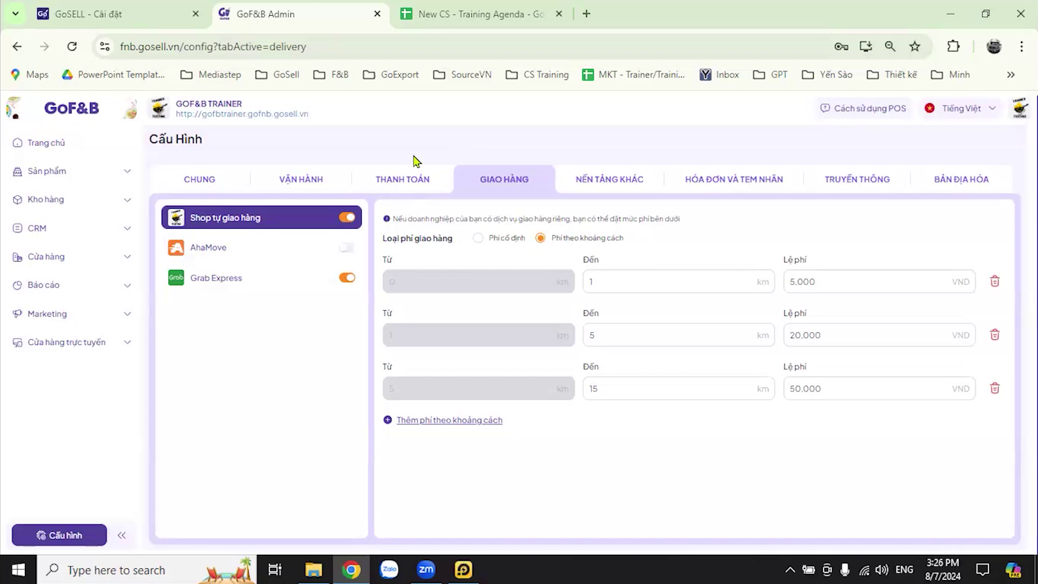
Look over the ingredient list in the inventory and the detail page of the ingredient Hạt Đác 1
click(46, 199)
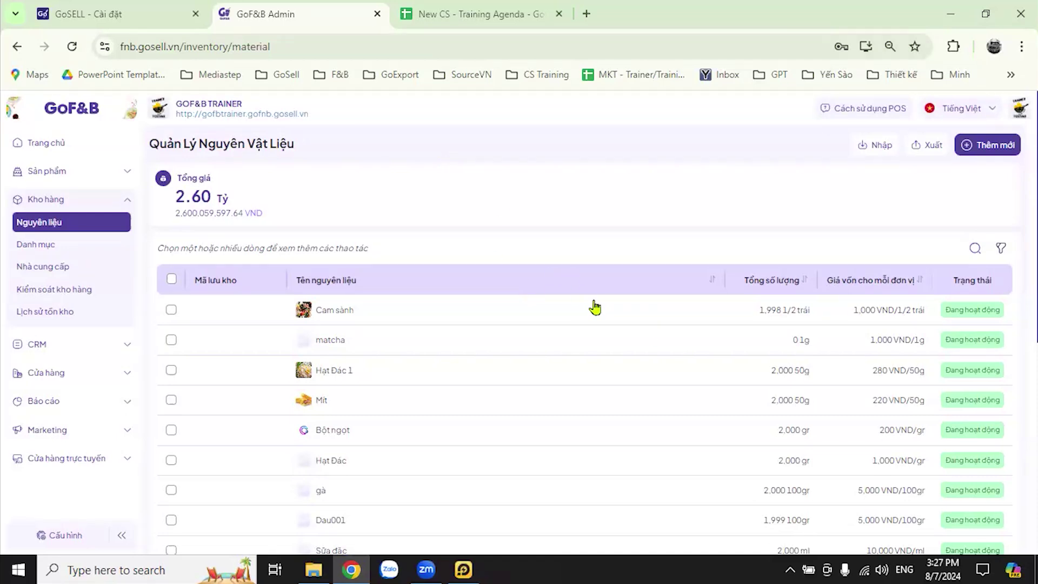
scroll(456, 219, down, 2)
scroll(456, 219, down, 1)
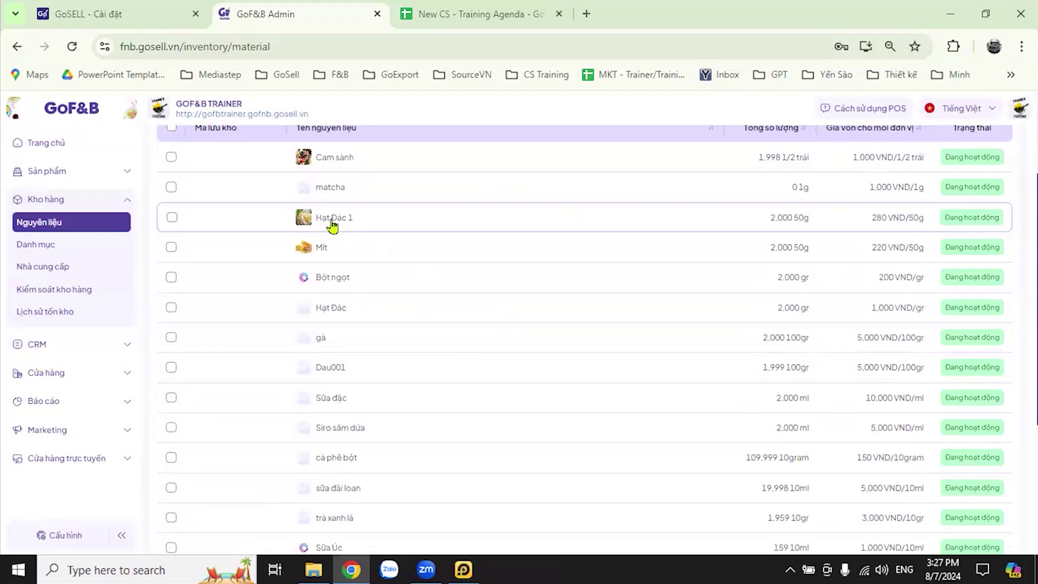
click(679, 186)
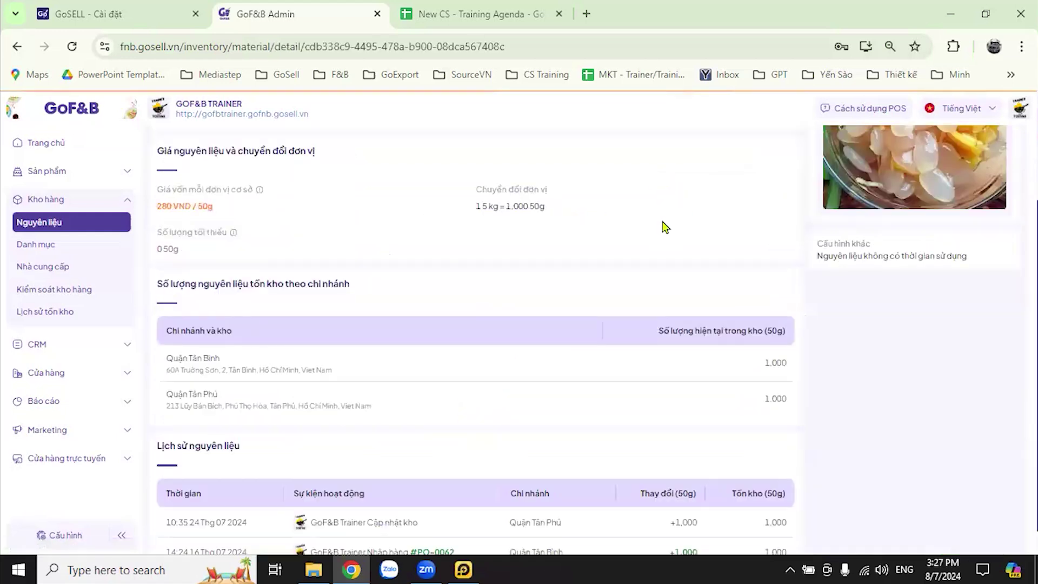
scroll(715, 245, down, 1)
scroll(724, 243, up, 3)
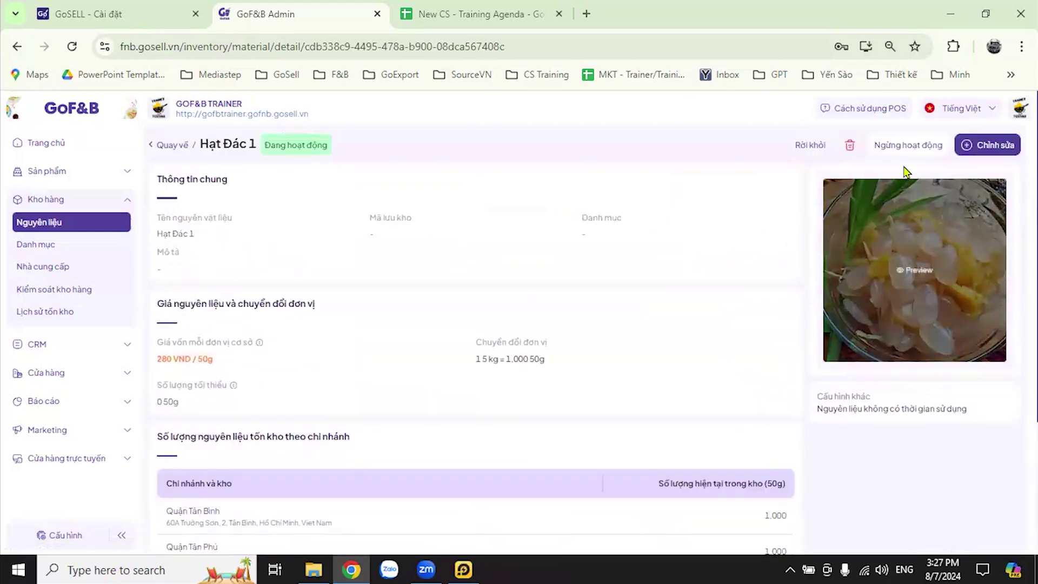
Open the ingredient Hạt Đác 1 for editing and change its name to "Hạt Đác loại 1"
click(988, 145)
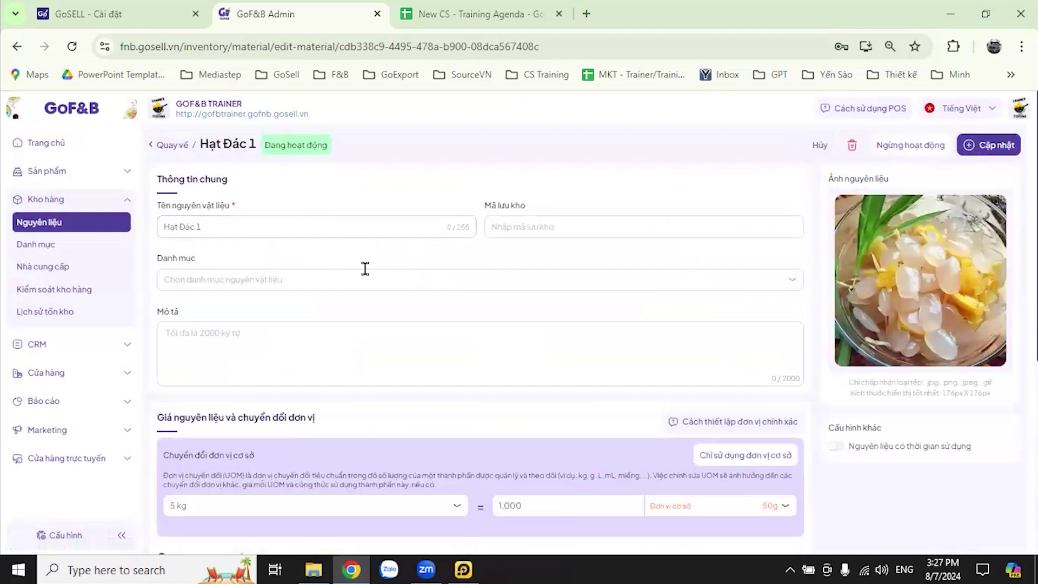
click(213, 236)
click(198, 226)
text(loai)
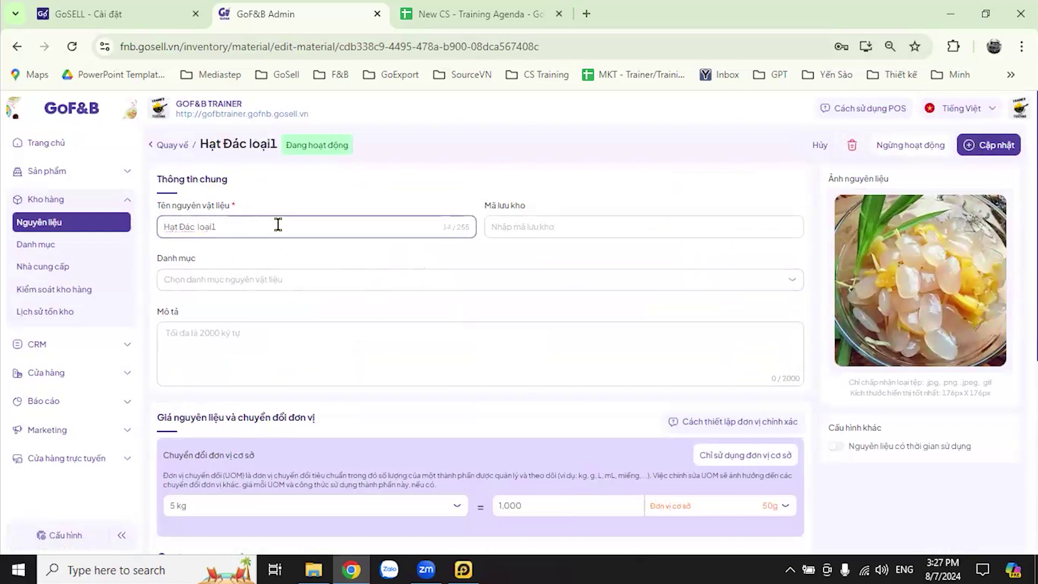
click(483, 266)
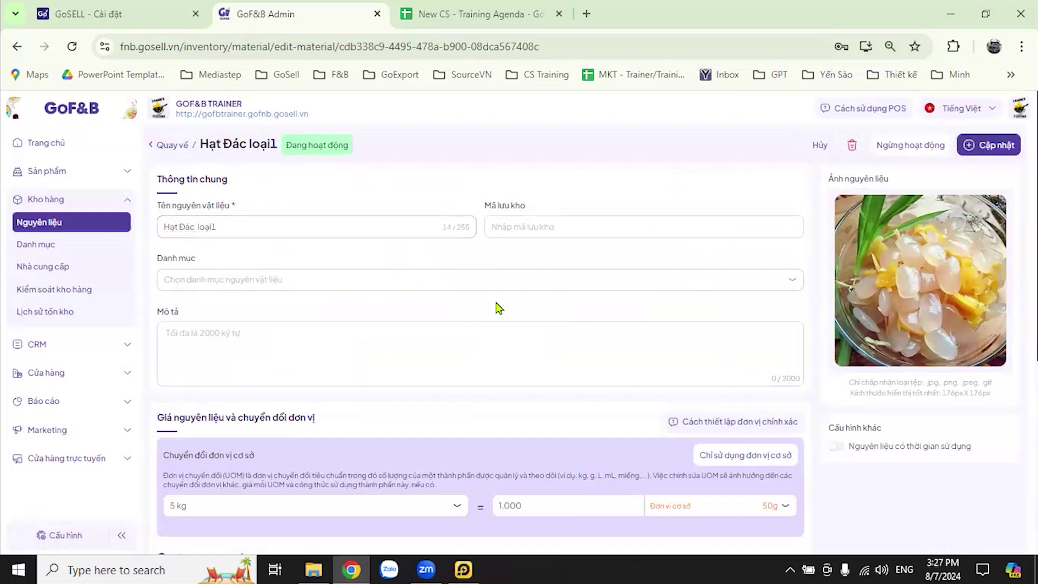
click(215, 225)
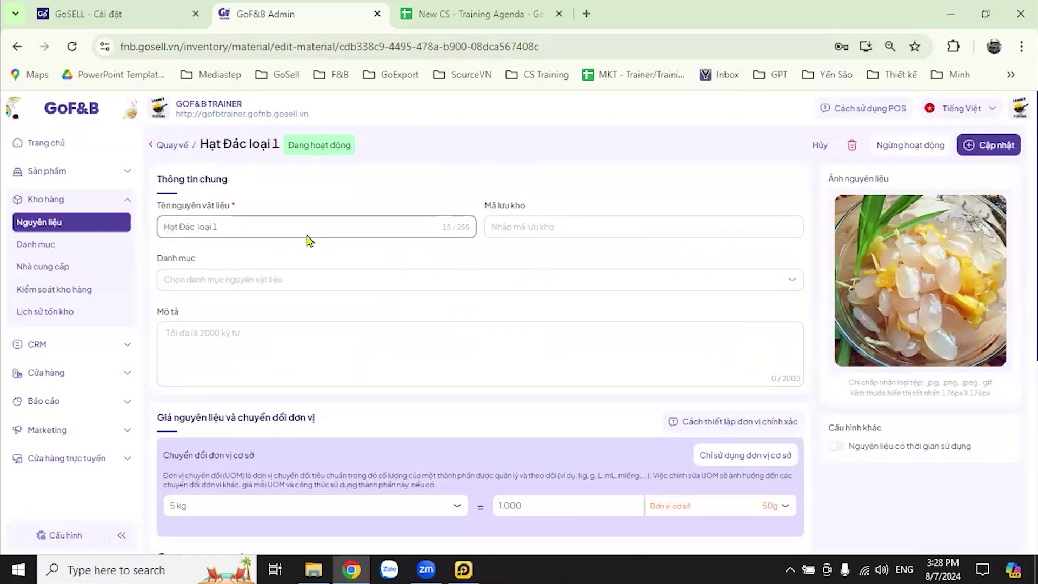
Examine the ingredient's base unit conversion, cost price per base unit, minimum quantity and stock per branch in the edit form
scroll(450, 268, down, 5)
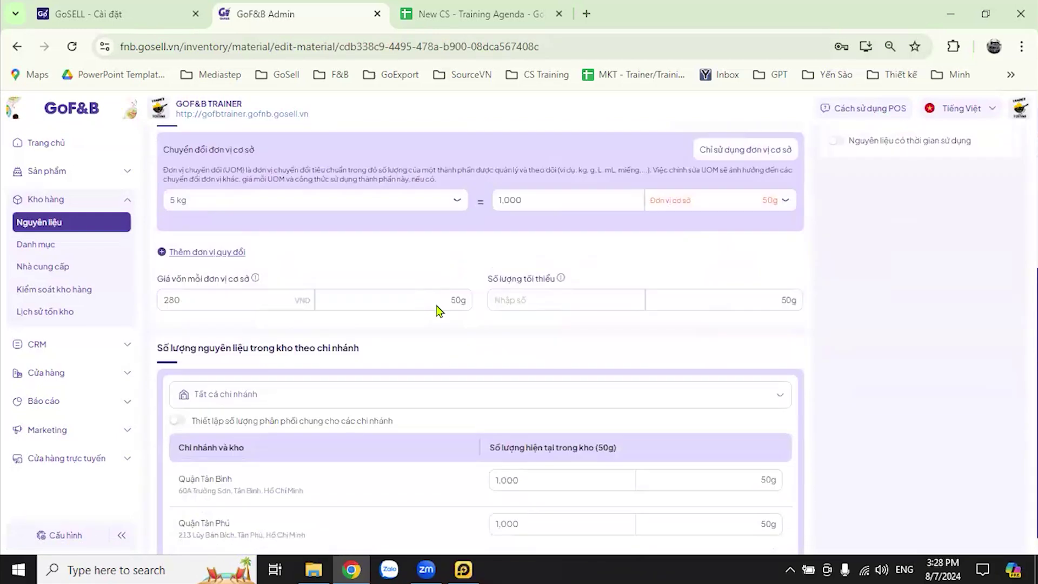
scroll(454, 269, up, 1)
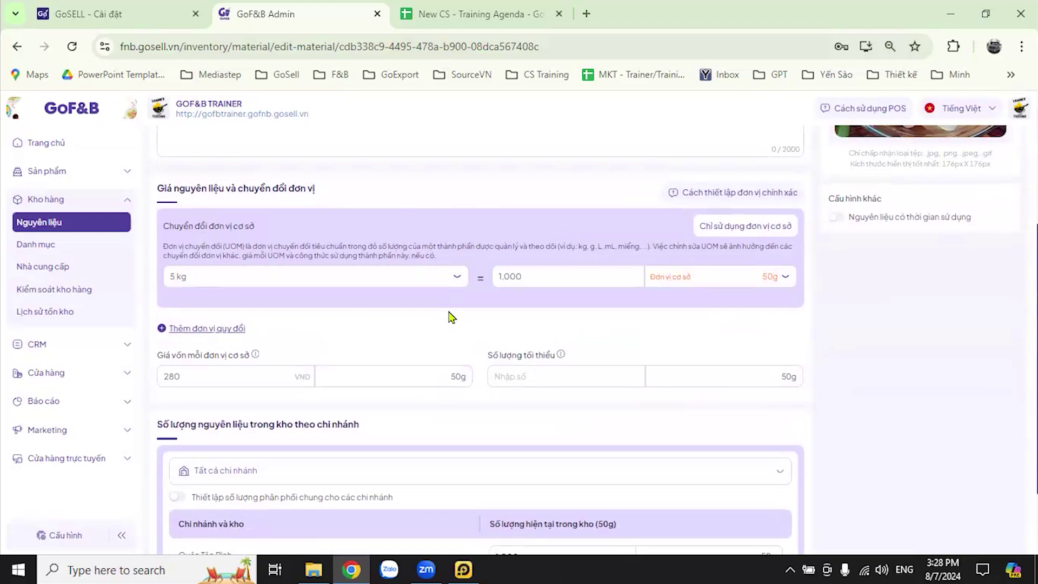
scroll(808, 354, up, 3)
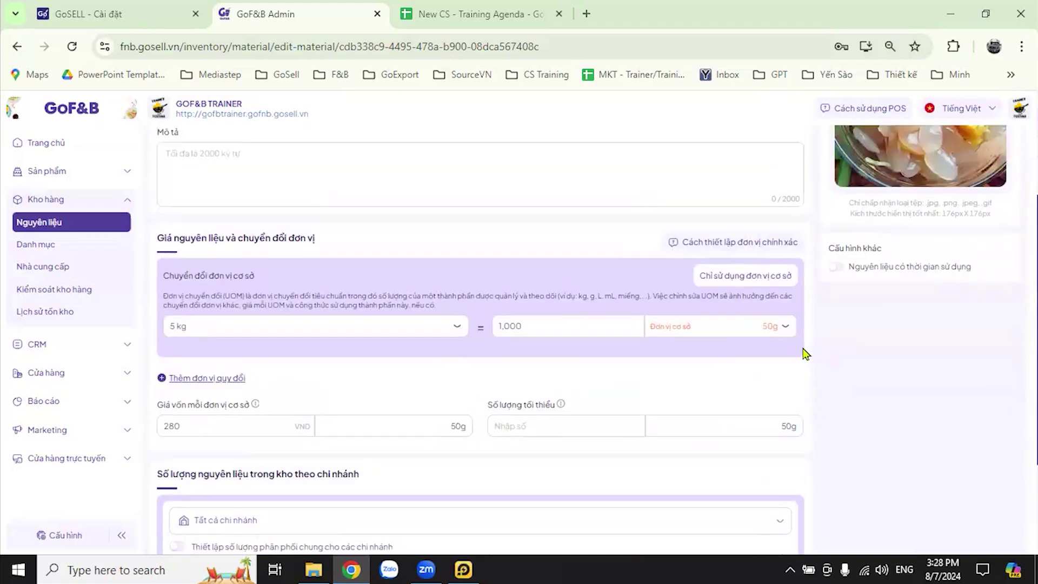
scroll(804, 368, down, 2)
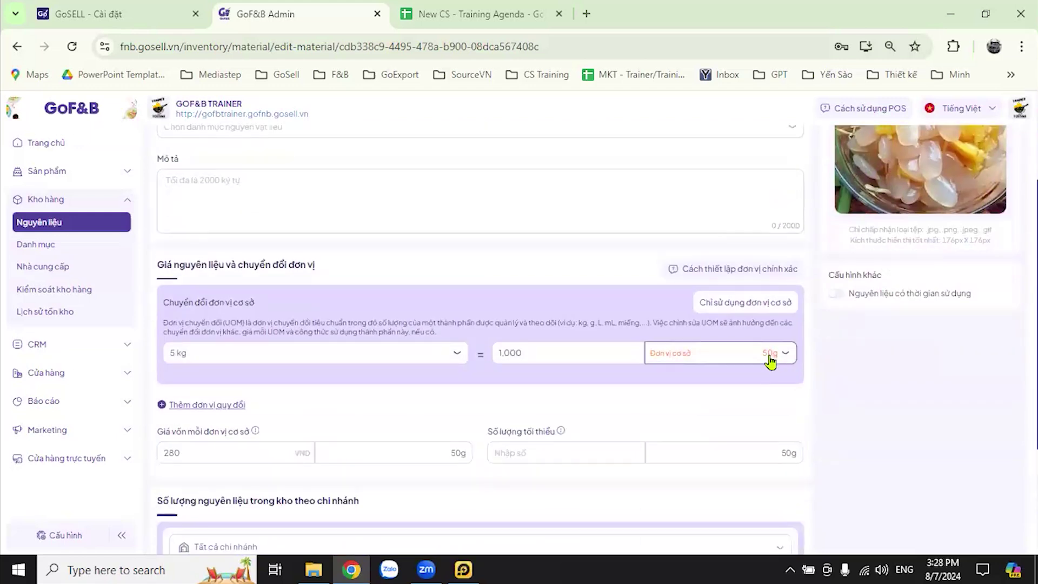
scroll(811, 425, down, 2)
scroll(807, 427, up, 3)
scroll(807, 428, down, 2)
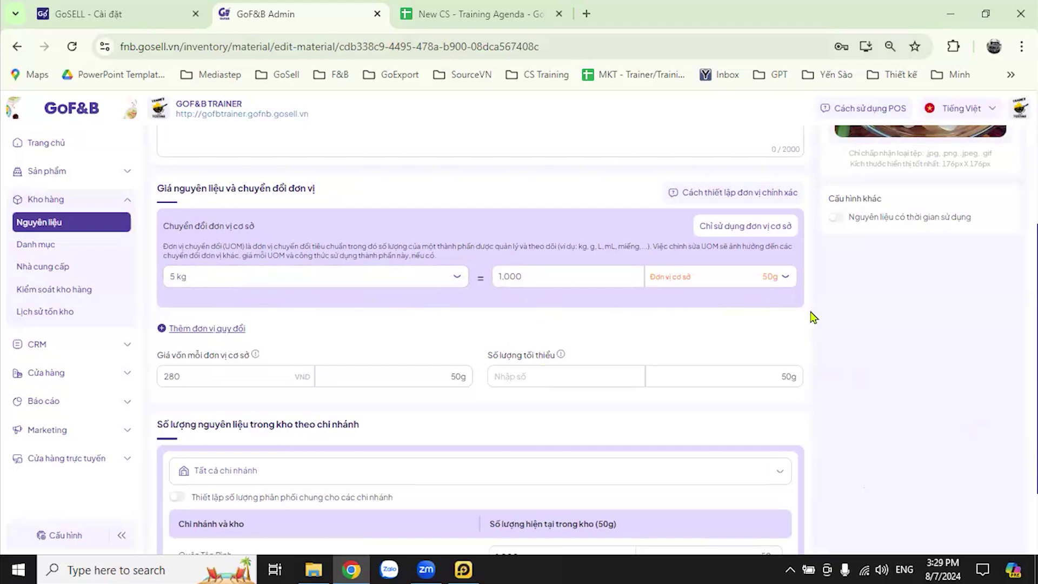
scroll(428, 314, up, 5)
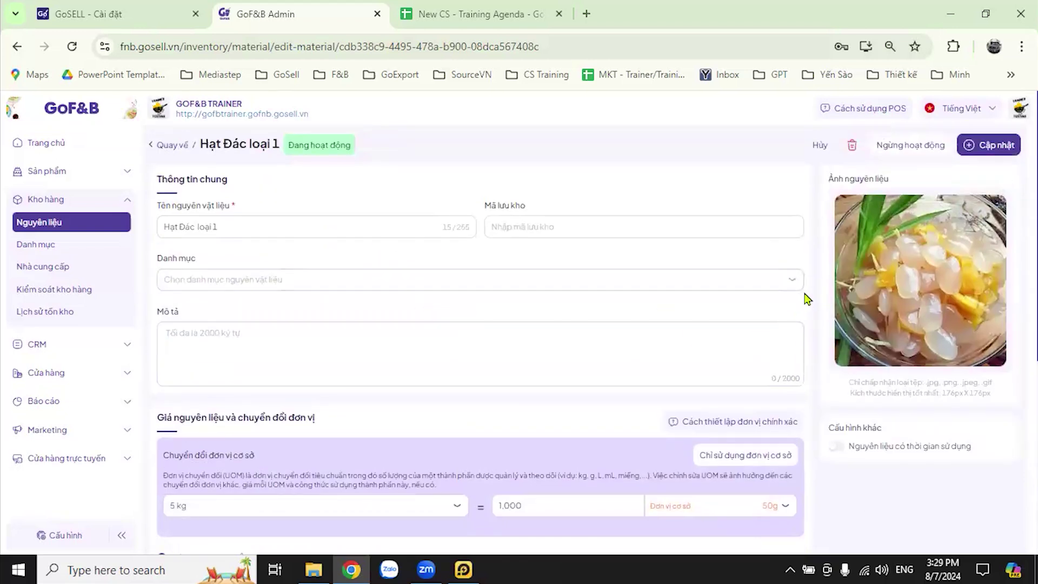
scroll(807, 301, down, 2)
scroll(807, 301, up, 2)
scroll(807, 300, down, 2)
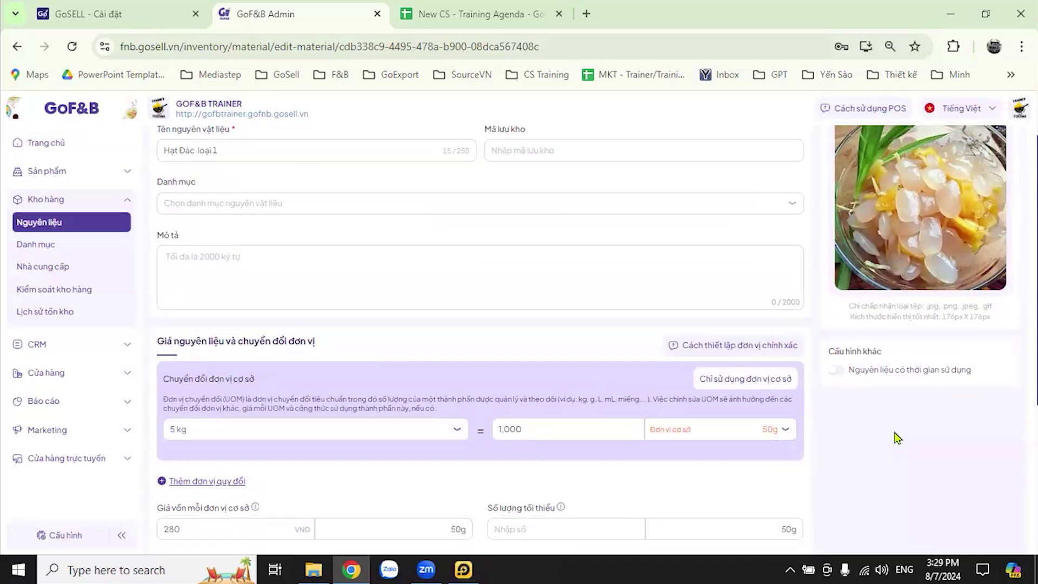
scroll(818, 385, up, 2)
scroll(818, 388, down, 2)
Open the product trà sen đác thơm from product management, dismissing the password-saving prompt, and show its variants and Ly nhỏ recipe
click(85, 177)
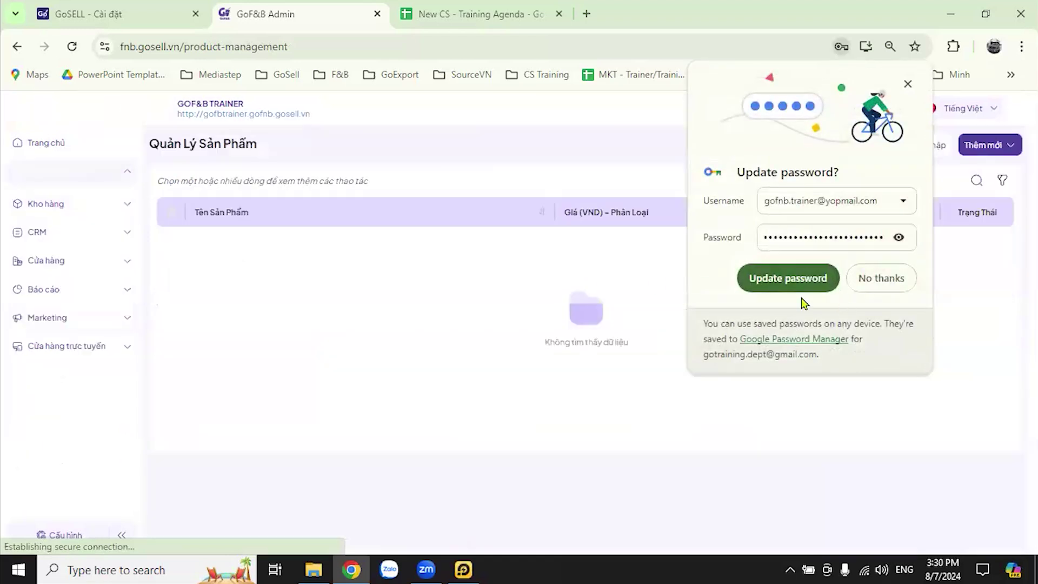
click(909, 85)
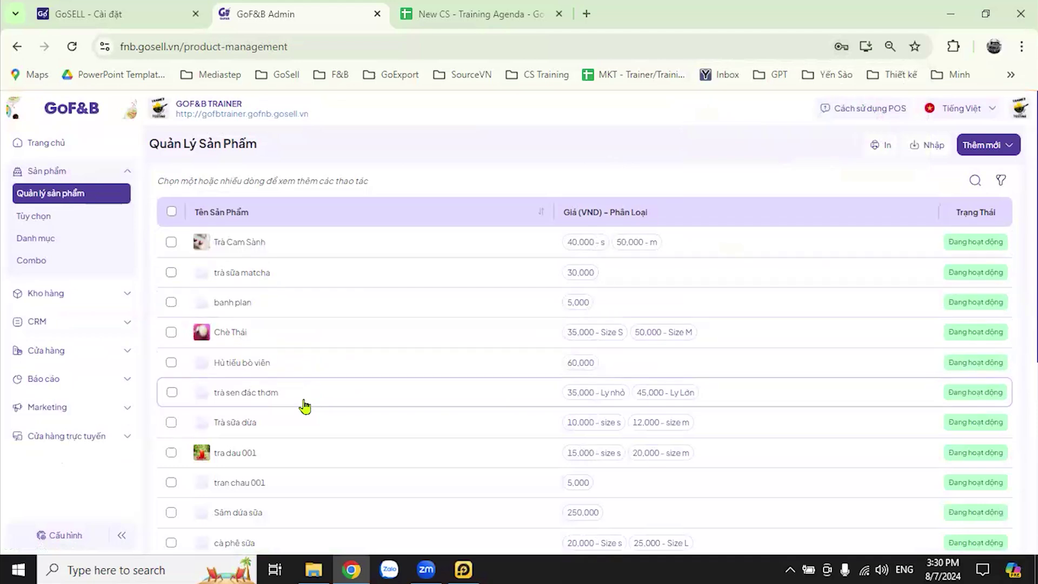
click(333, 395)
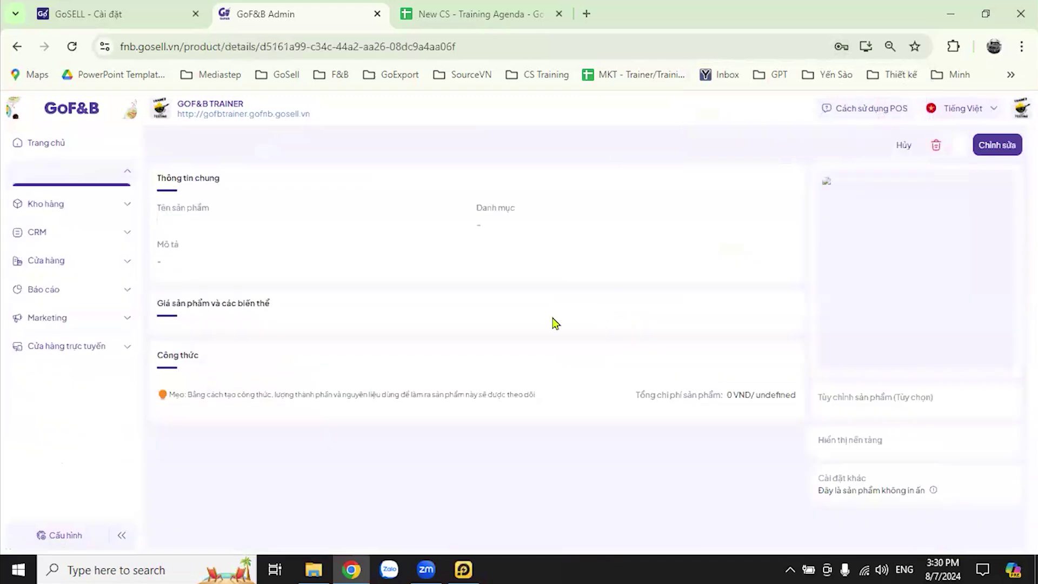
scroll(732, 319, down, 3)
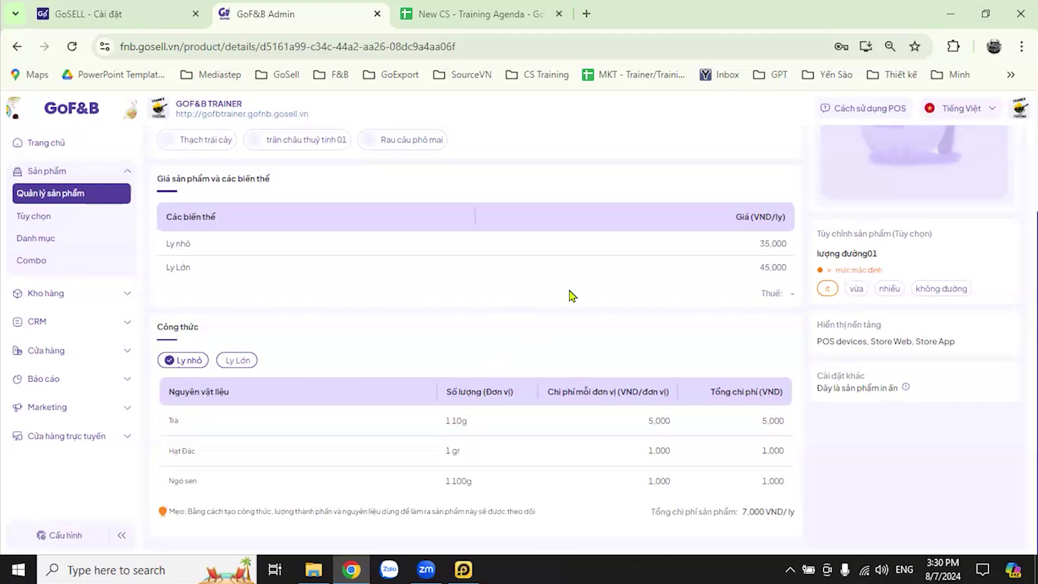
Show the Ly Lớn variant's recipe and examine its ingredient quantities, unit costs and total cost
click(232, 363)
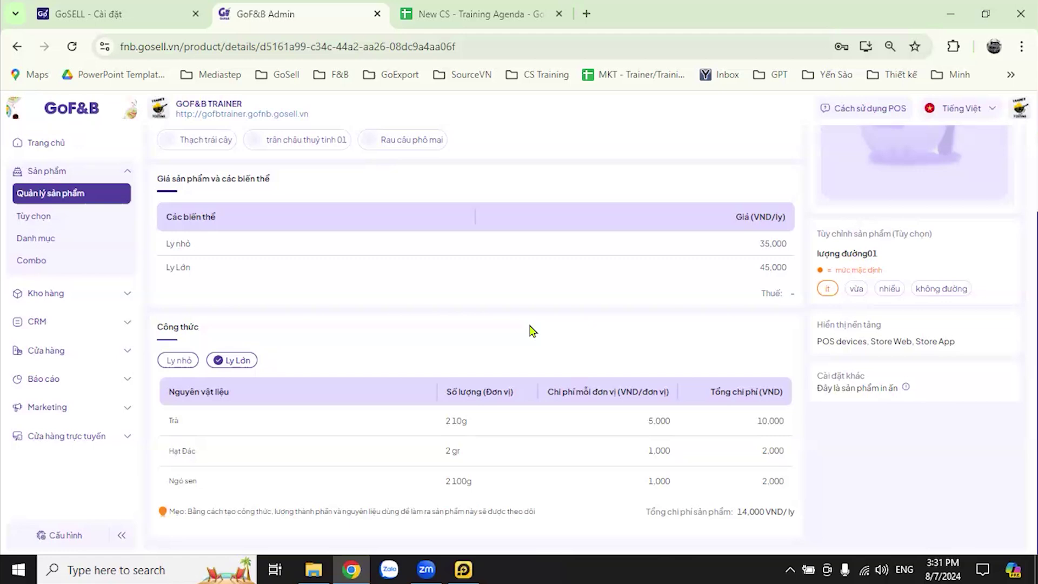
scroll(359, 440, up, 1)
scroll(338, 436, down, 1)
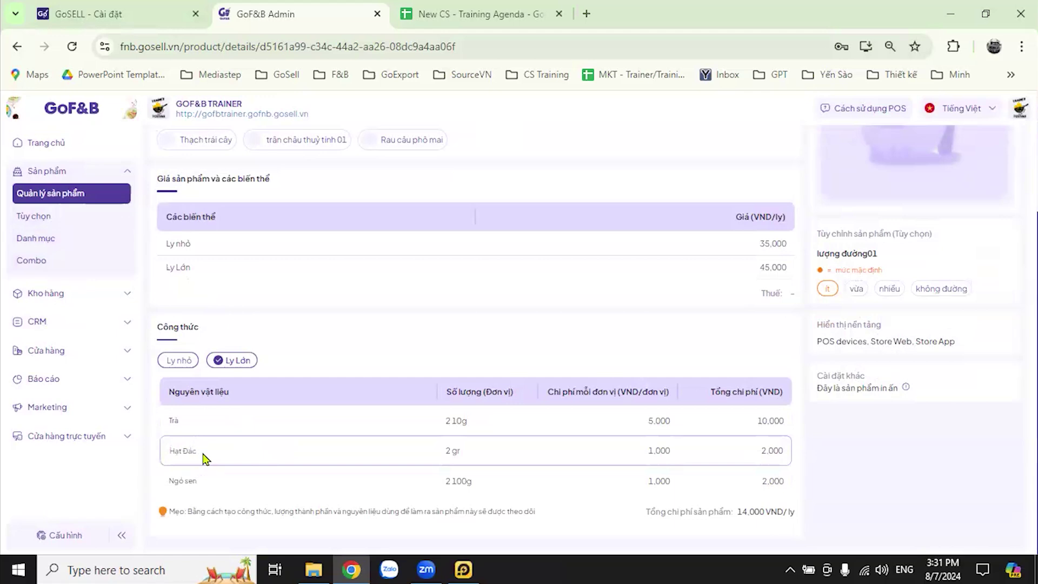
scroll(691, 427, up, 3)
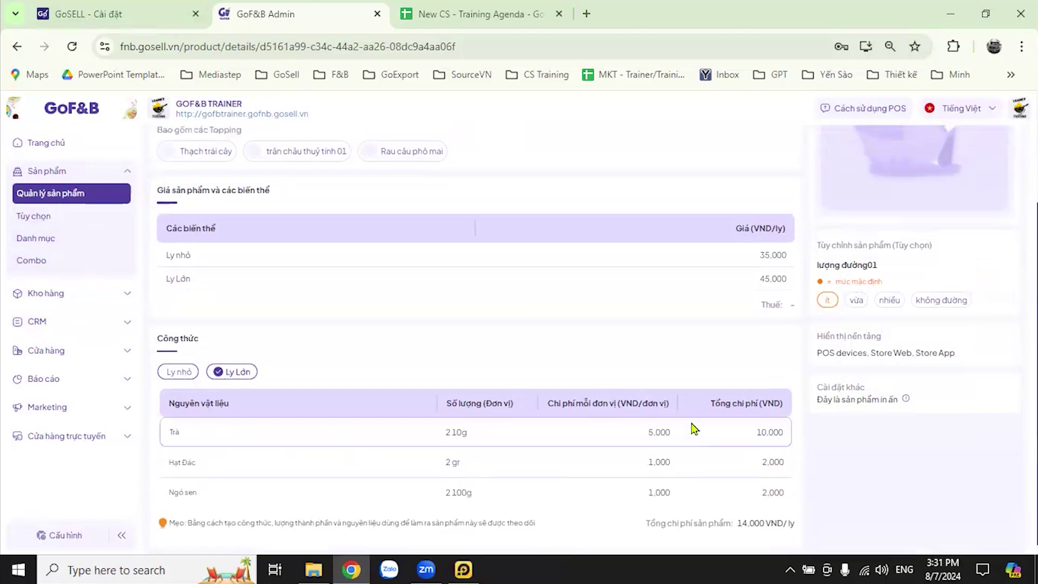
scroll(323, 390, down, 1)
scroll(323, 390, down, 2)
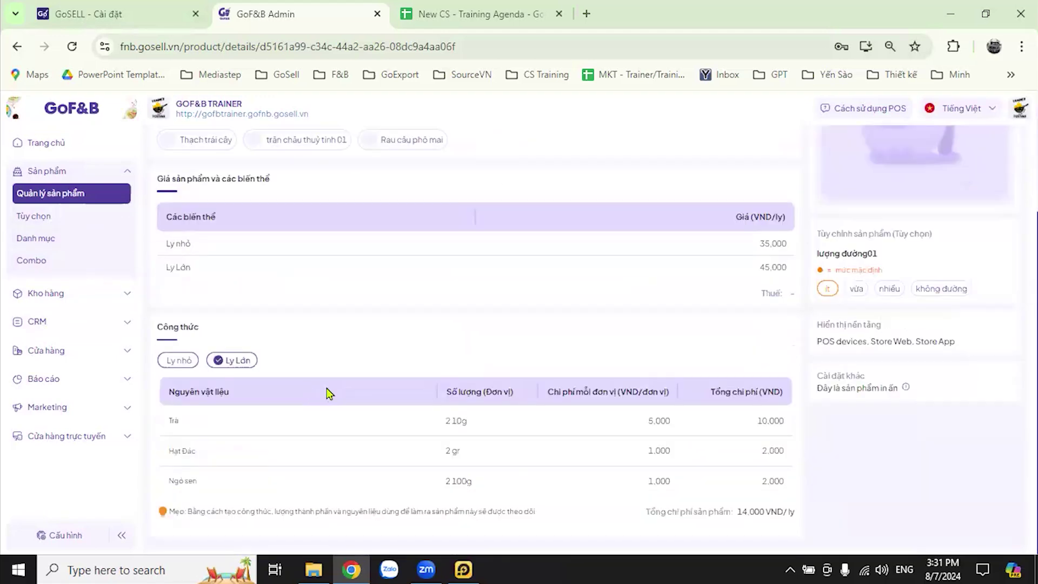